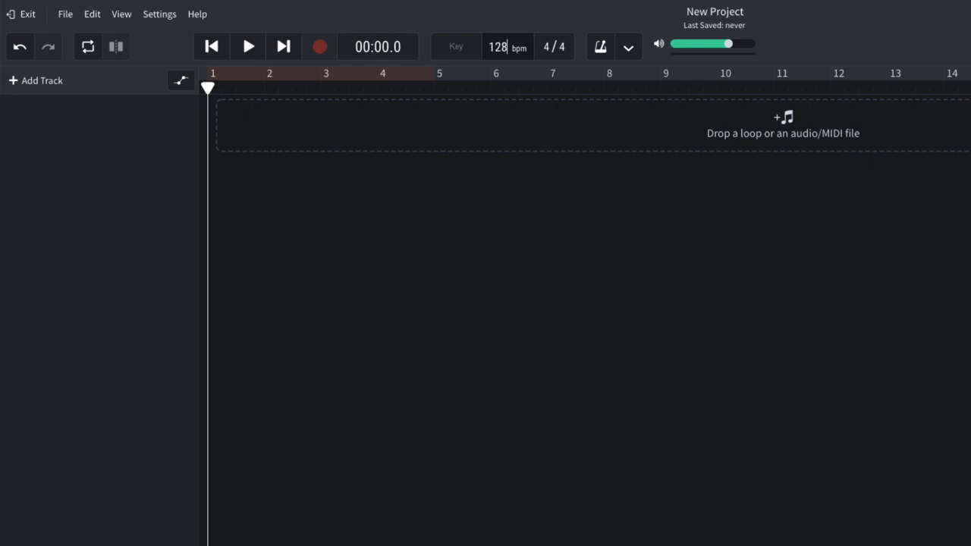
# Step: Add an instrument track set to LoFi Piano and play back its chord progression
pyautogui.click(42, 81)
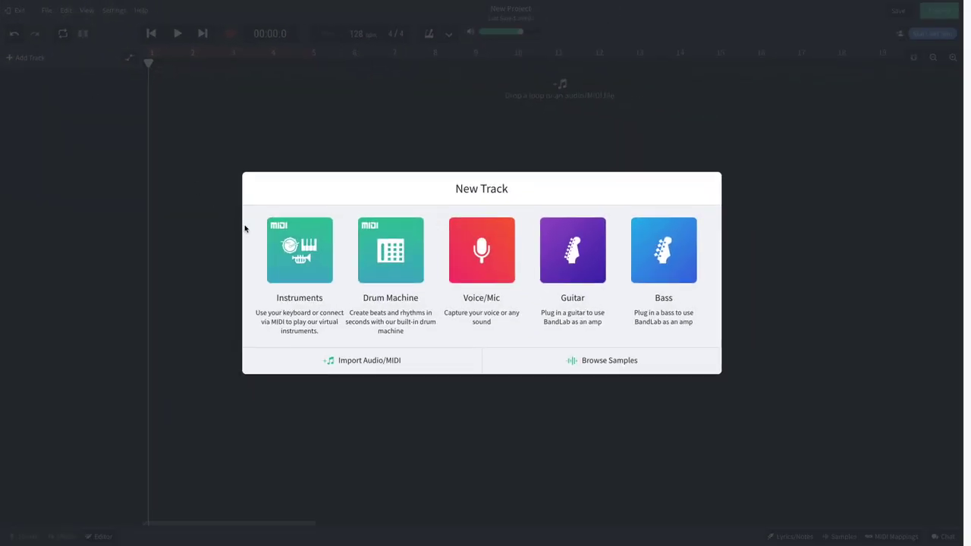
pyautogui.click(413, 346)
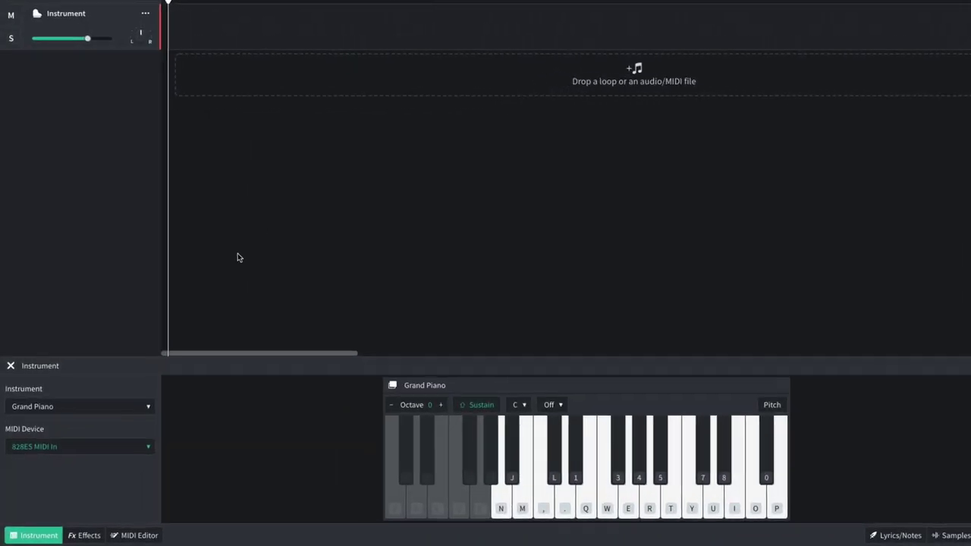
pyautogui.click(95, 408)
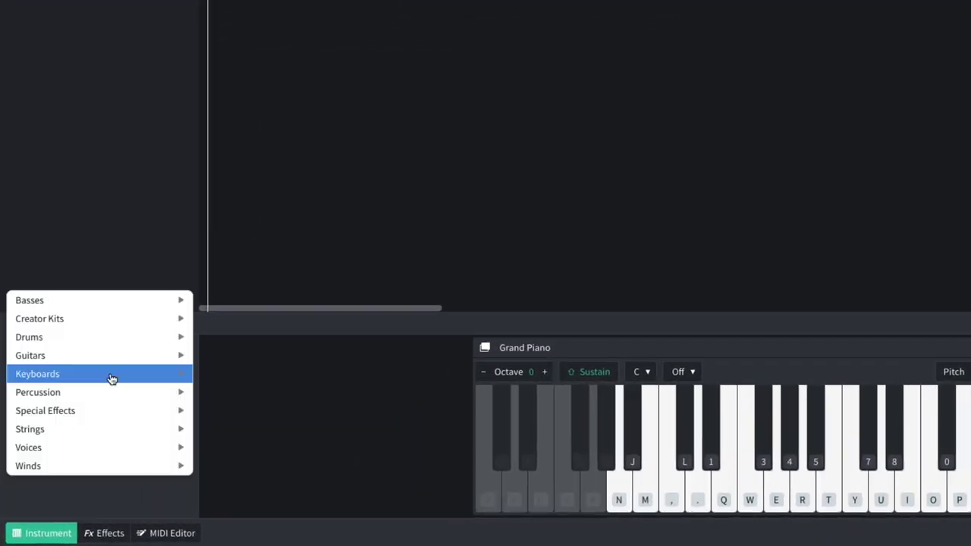
pyautogui.moveTo(95, 410)
pyautogui.moveTo(193, 410)
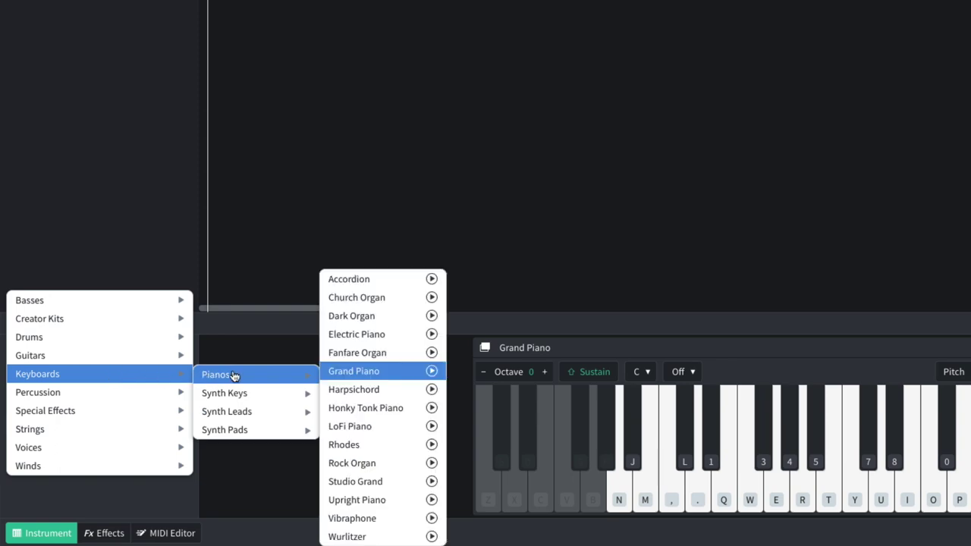
pyautogui.click(375, 428)
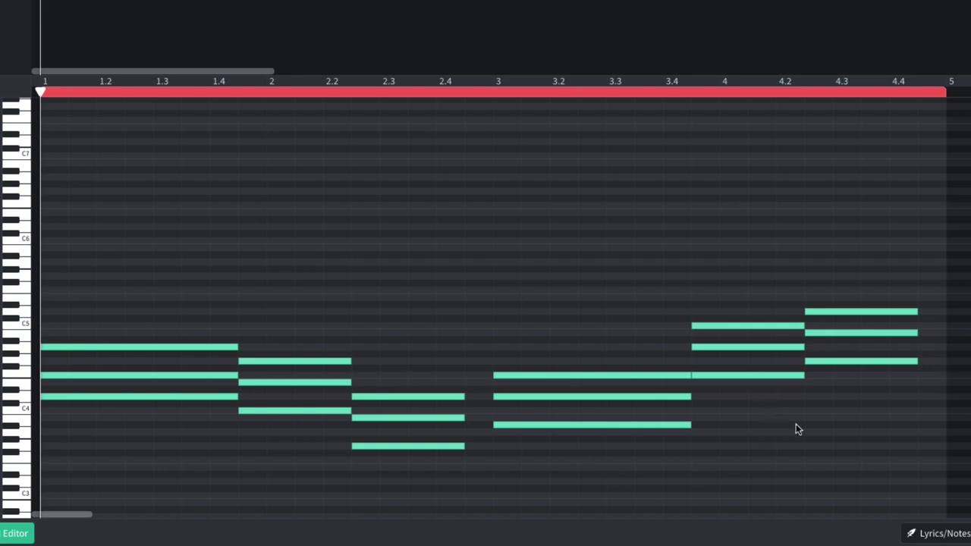
pyautogui.press('space')
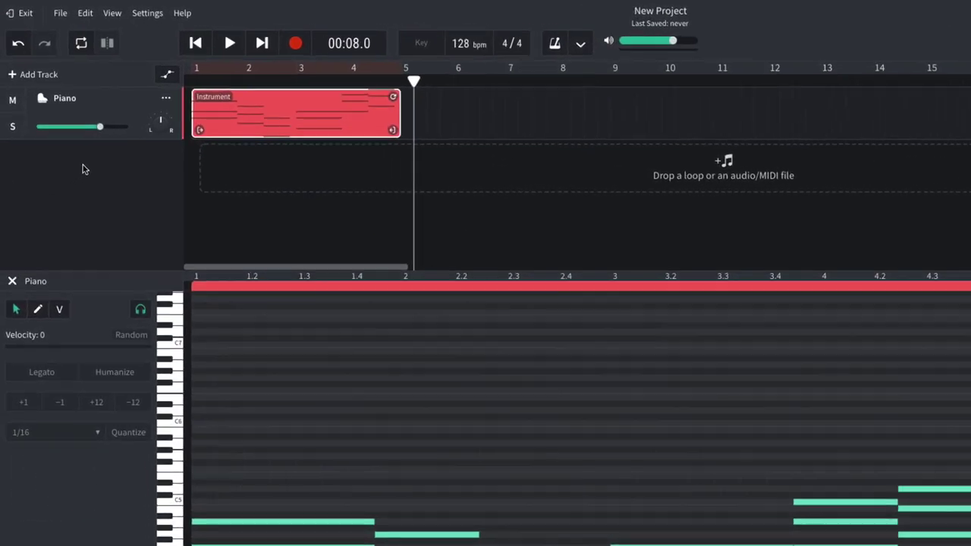
# Step: Set the project key to D minor
pyautogui.moveTo(76, 98)
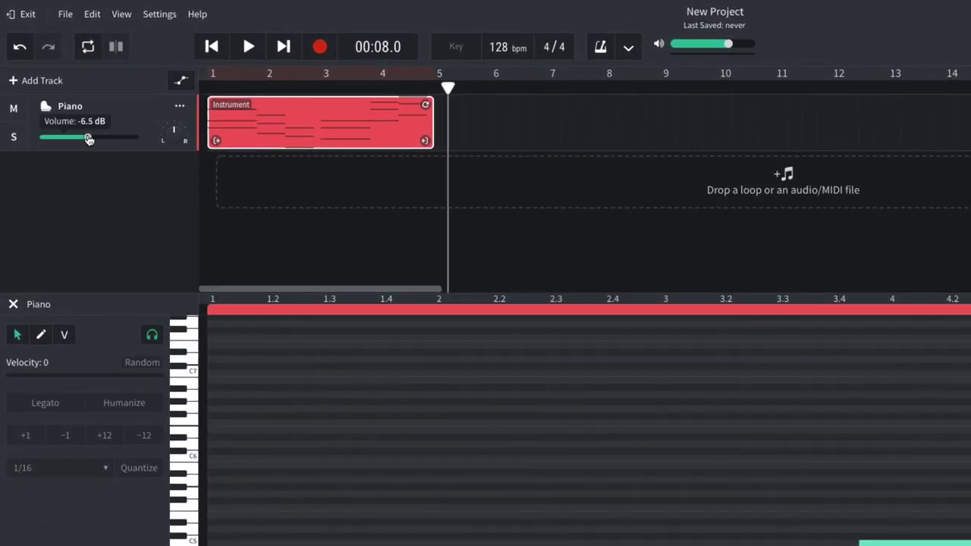
pyautogui.click(451, 53)
pyautogui.scroll(-5, 460, 195)
pyautogui.click(462, 287)
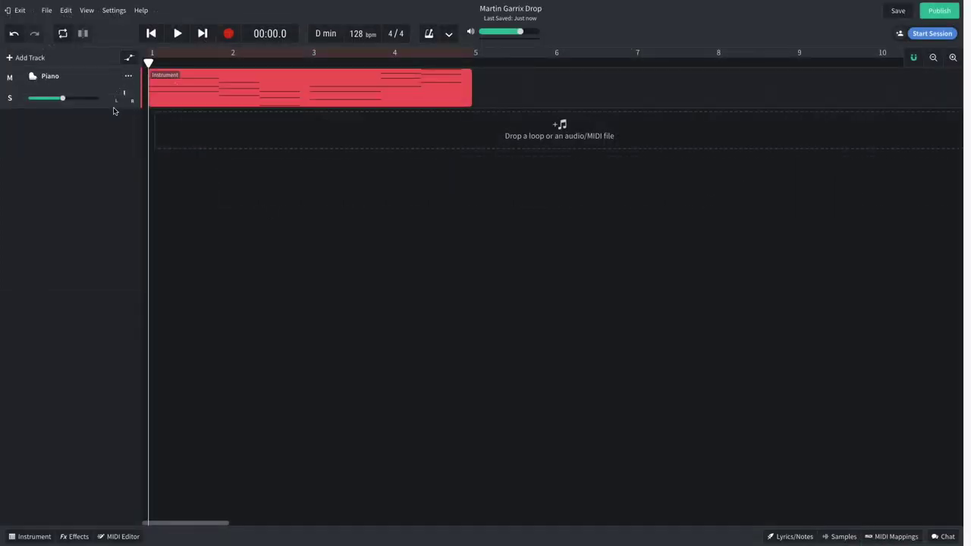
# Step: Add another instrument track using the Drums > Drum Pads > EDM Kit sound
pyautogui.click(31, 58)
pyautogui.click(297, 254)
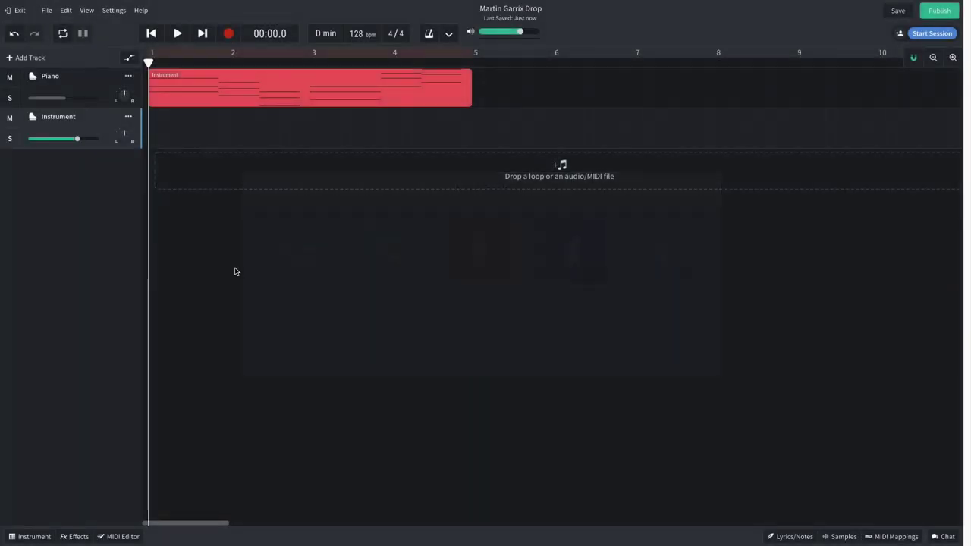
pyautogui.click(38, 537)
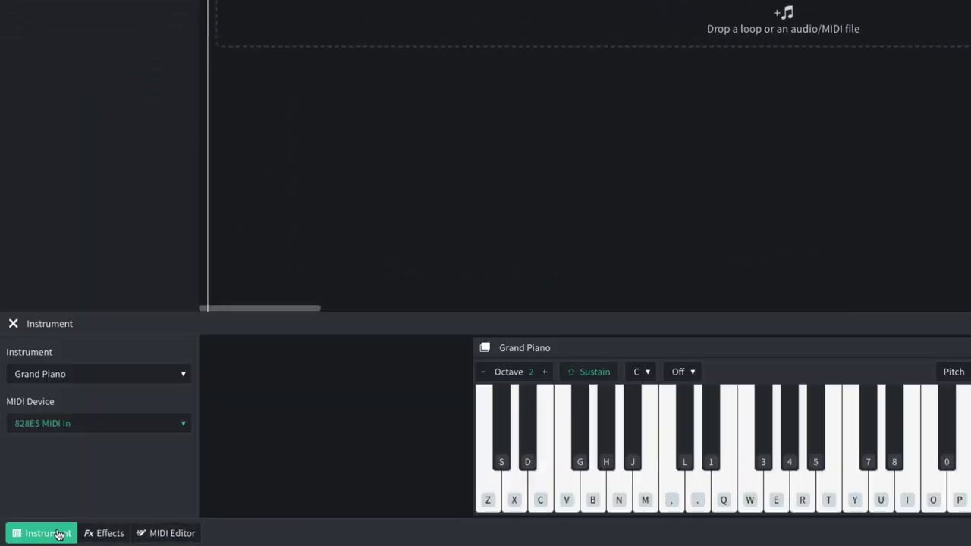
pyautogui.click(111, 381)
pyautogui.moveTo(123, 339)
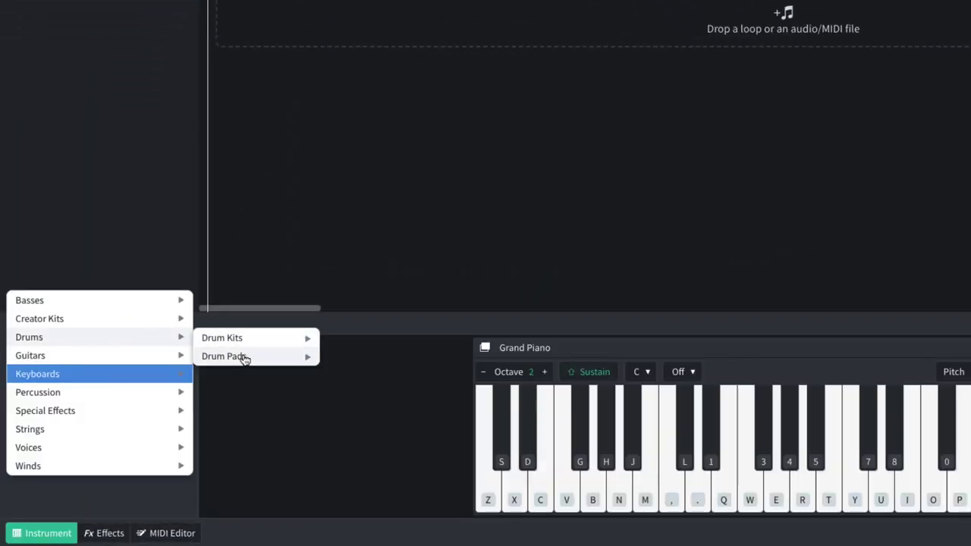
pyautogui.moveTo(244, 358)
pyautogui.click(382, 168)
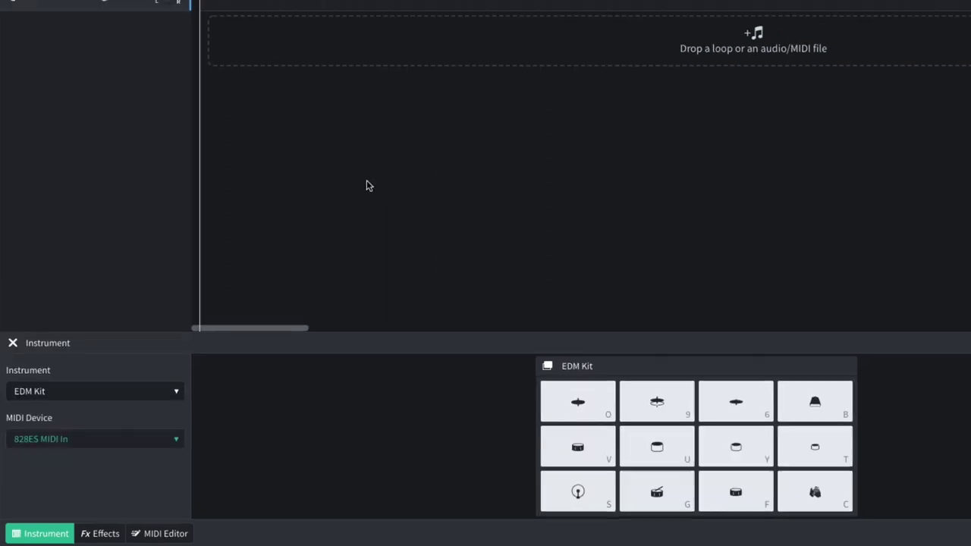
# Step: Create a drum region, write the bar-1 beat, copy it across the bars, and play it
pyautogui.rightClick(238, 1)
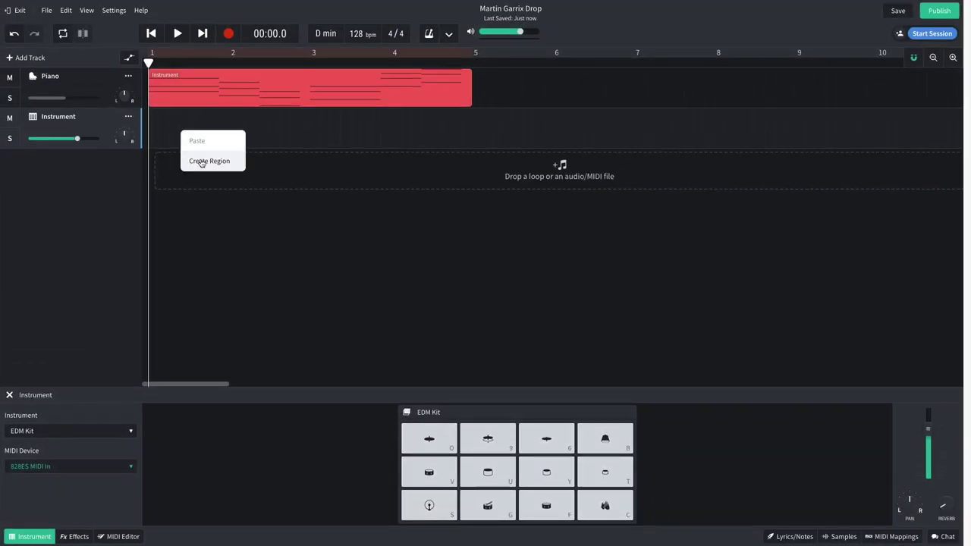
pyautogui.click(202, 162)
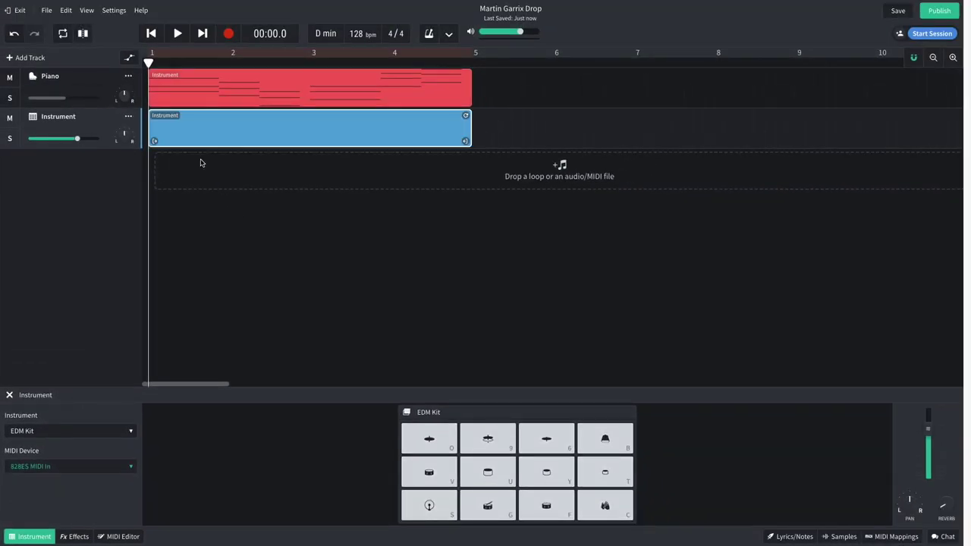
pyautogui.doubleClick(202, 124)
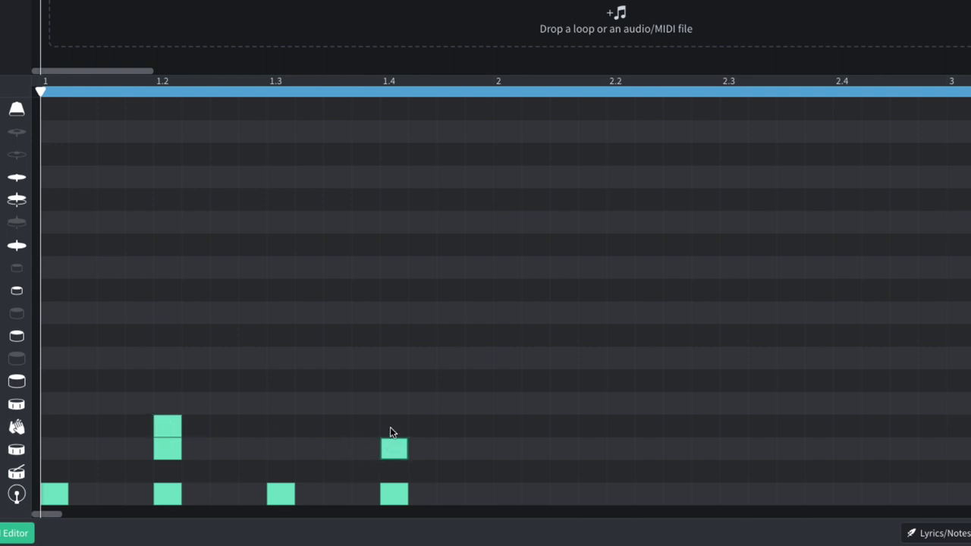
pyautogui.click(107, 245)
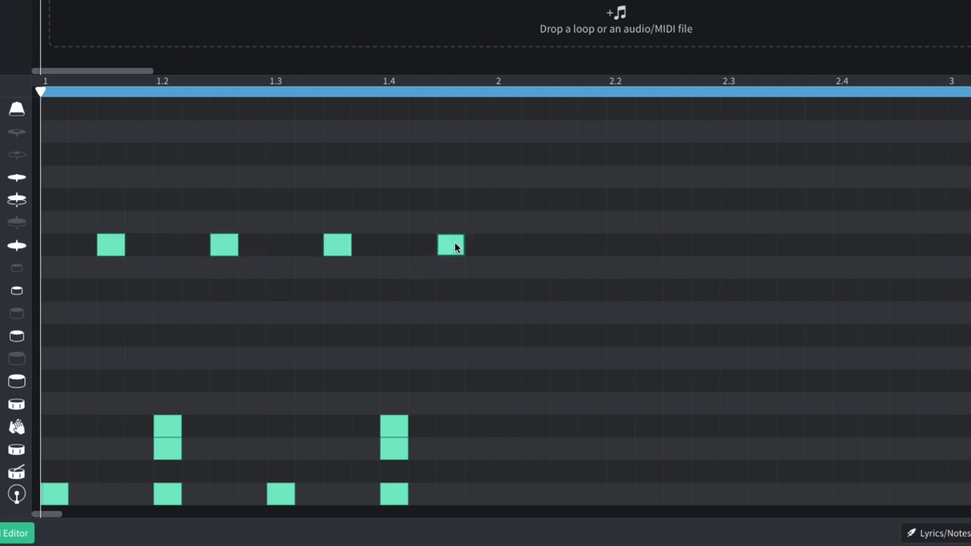
pyautogui.moveTo(529, 200); pyautogui.dragTo(20, 516)
pyautogui.moveTo(65, 491); pyautogui.dragTo(505, 505)
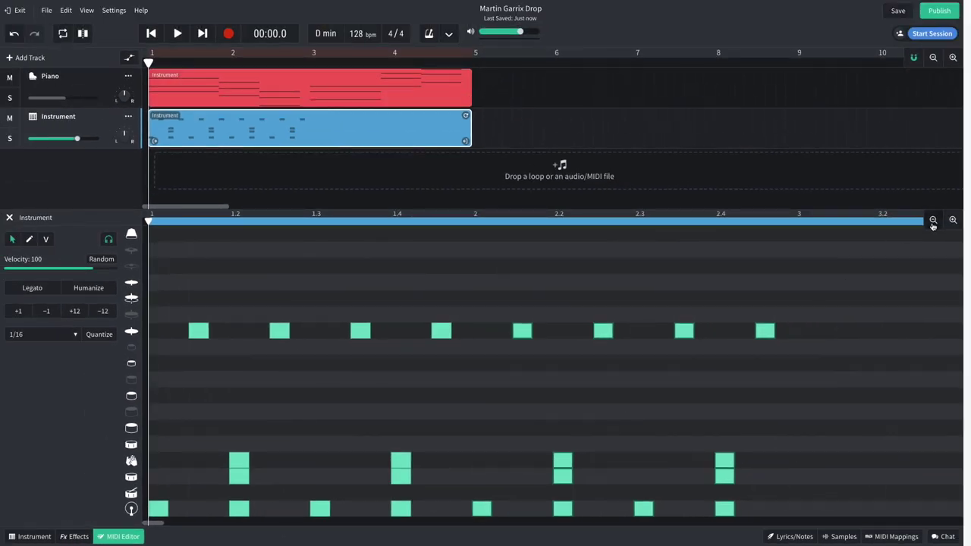
pyautogui.click(933, 221)
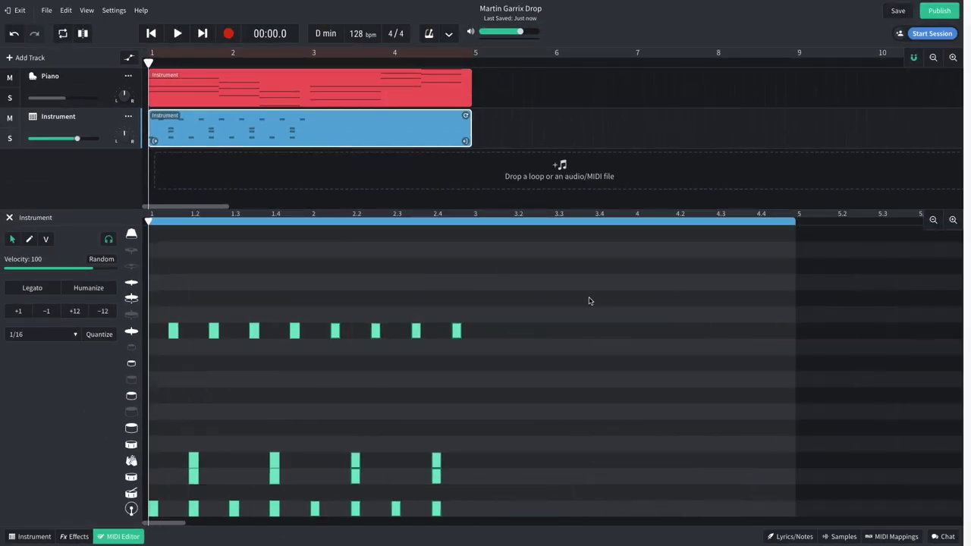
pyautogui.moveTo(531, 288); pyautogui.dragTo(476, 512)
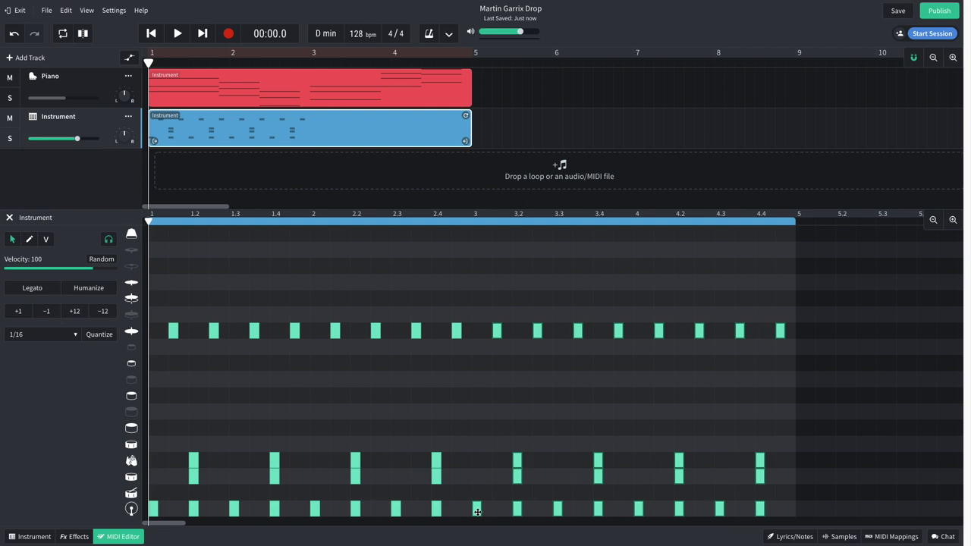
pyautogui.press('space')
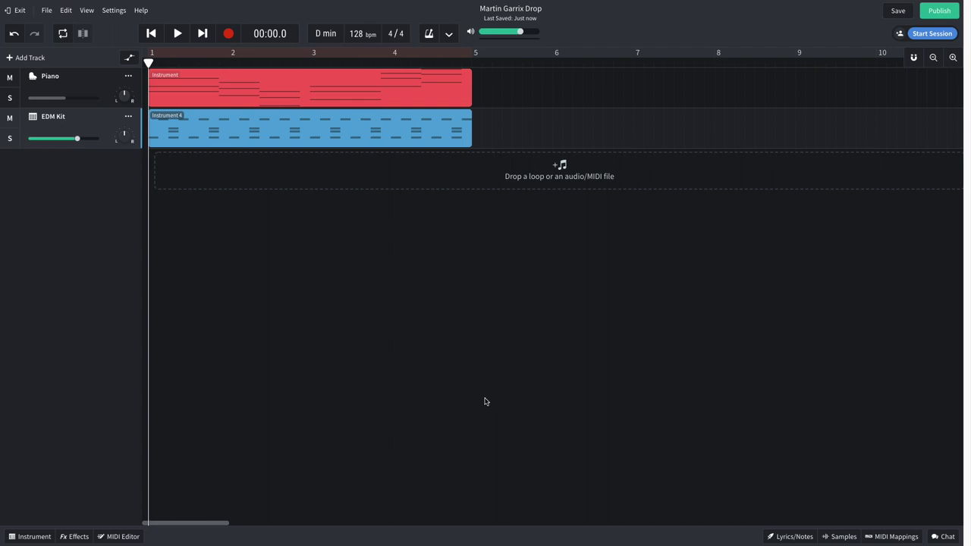
# Step: Search samples for EDM and show the Beats loops in EDM Megapack Vol 1
pyautogui.click(840, 536)
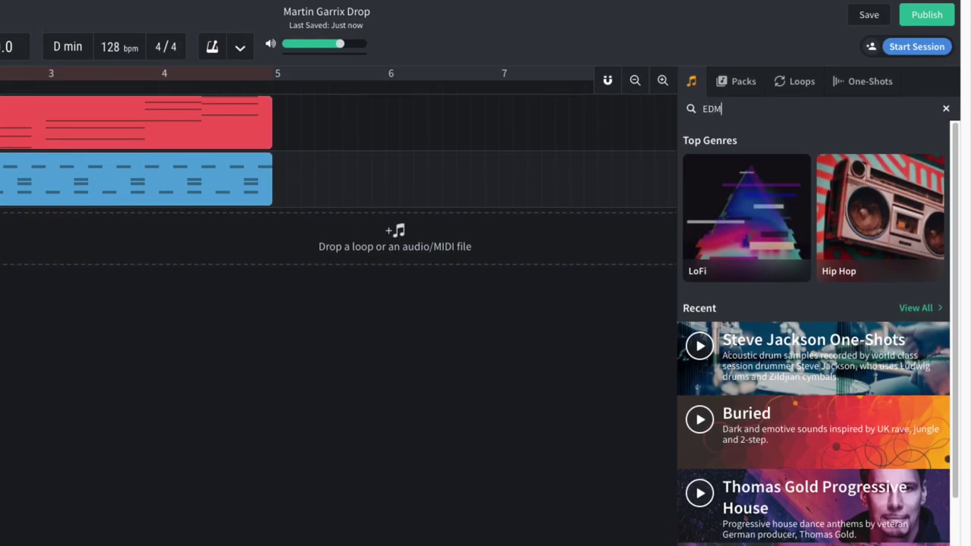
pyautogui.press('Return')
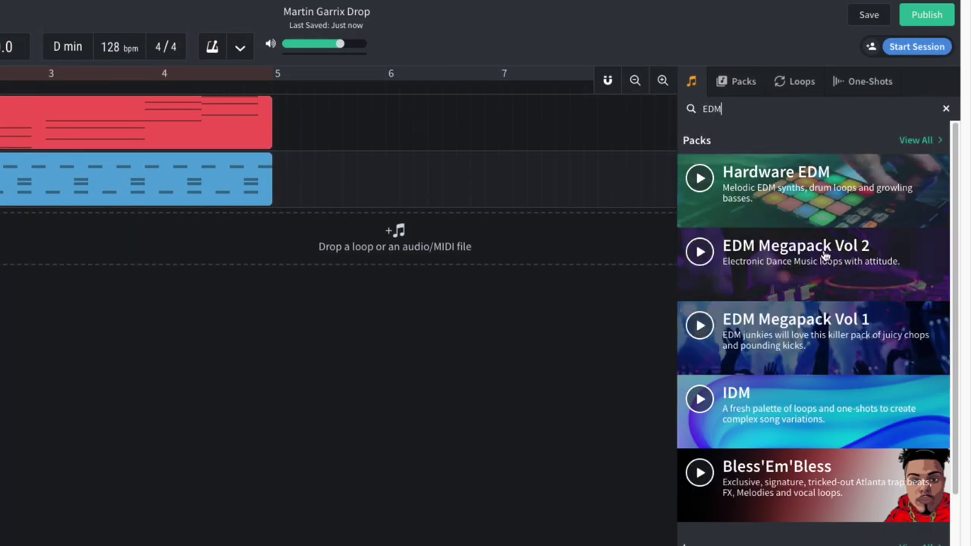
pyautogui.click(841, 344)
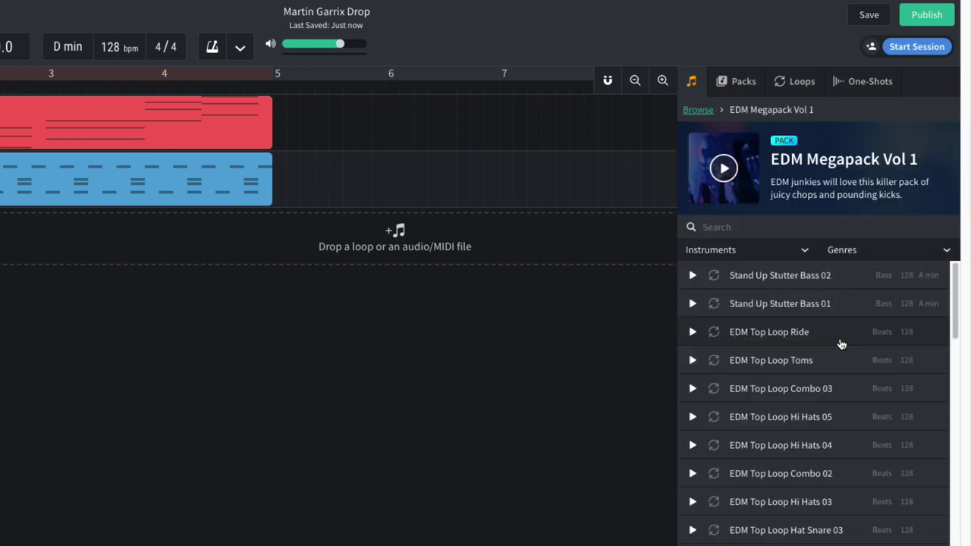
pyautogui.click(802, 252)
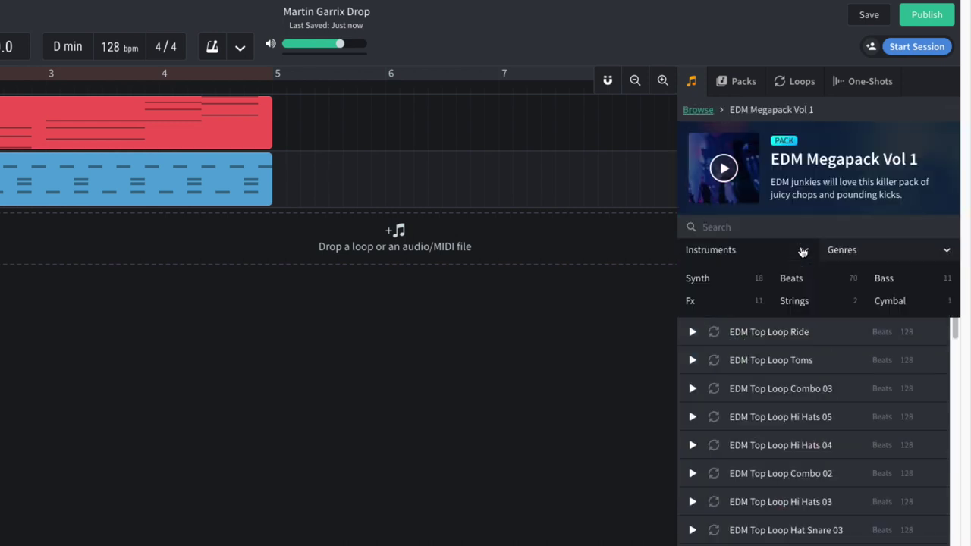
pyautogui.click(809, 281)
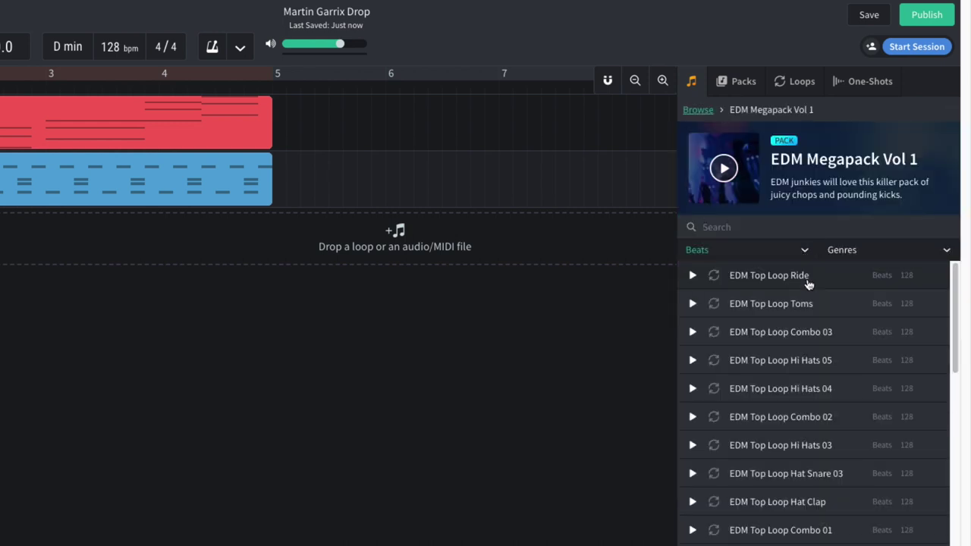
pyautogui.scroll(-3, 858, 293)
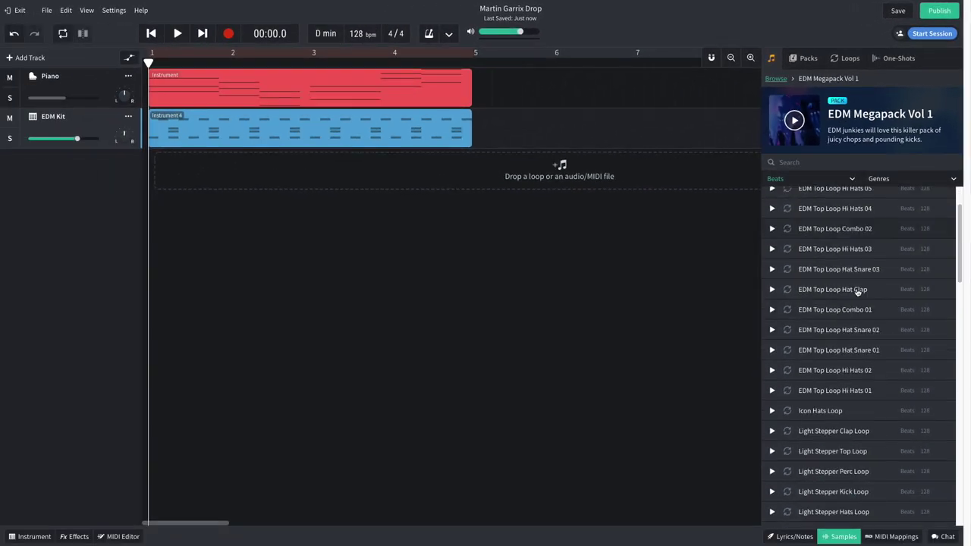
pyautogui.scroll(-3, 858, 292)
pyautogui.scroll(-3, 848, 296)
pyautogui.scroll(-3, 846, 298)
# Step: Add the Kickswitch loop as a track starting at bar 1 and play everything together
pyautogui.moveTo(813, 459); pyautogui.dragTo(203, 173)
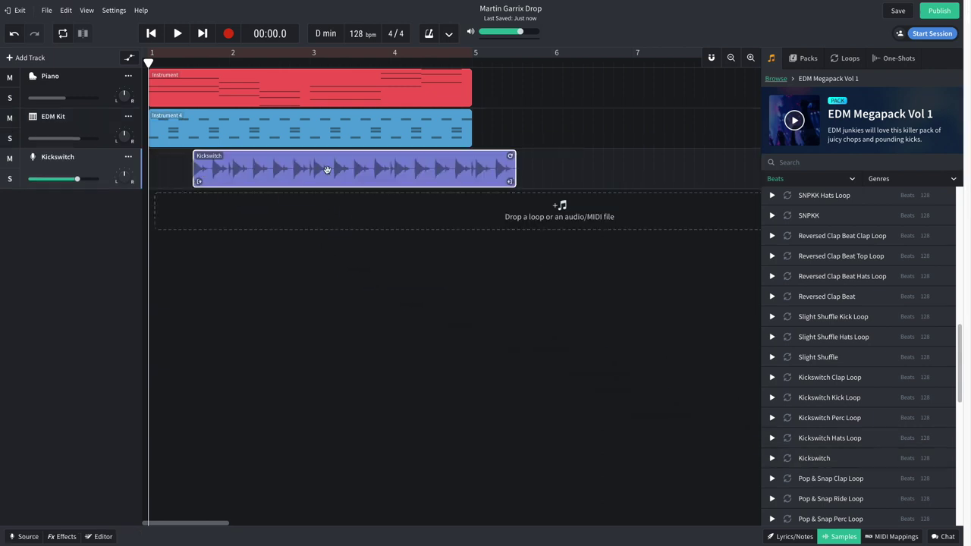
pyautogui.moveTo(327, 169); pyautogui.dragTo(255, 170)
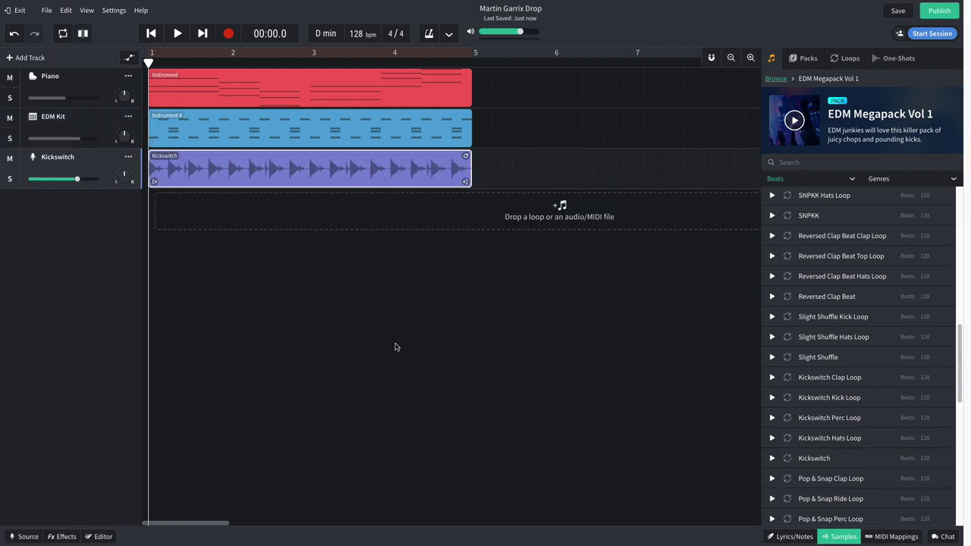
pyautogui.press('space')
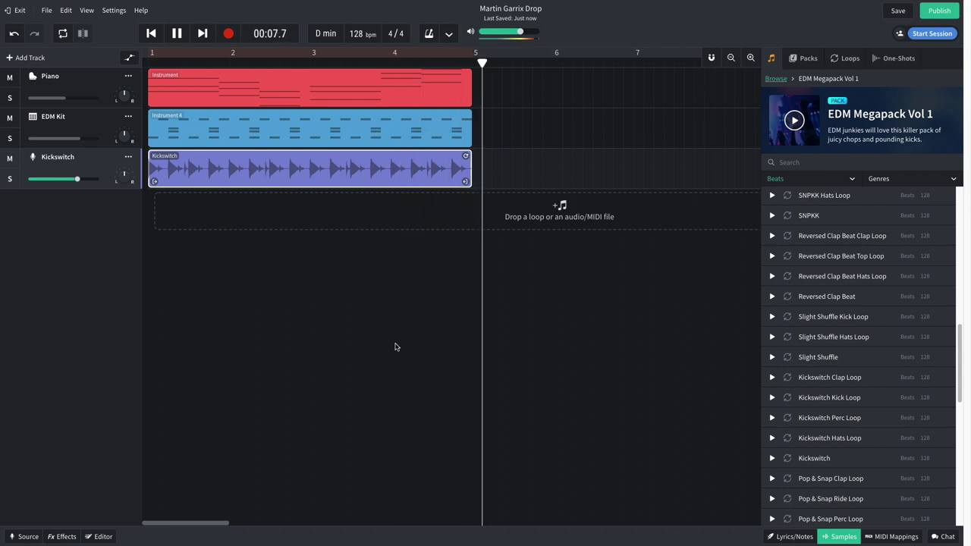
# Step: Close the sample browser, lower the EDM Kit and Kickswitch volumes, and play the mix
pyautogui.click(222, 327)
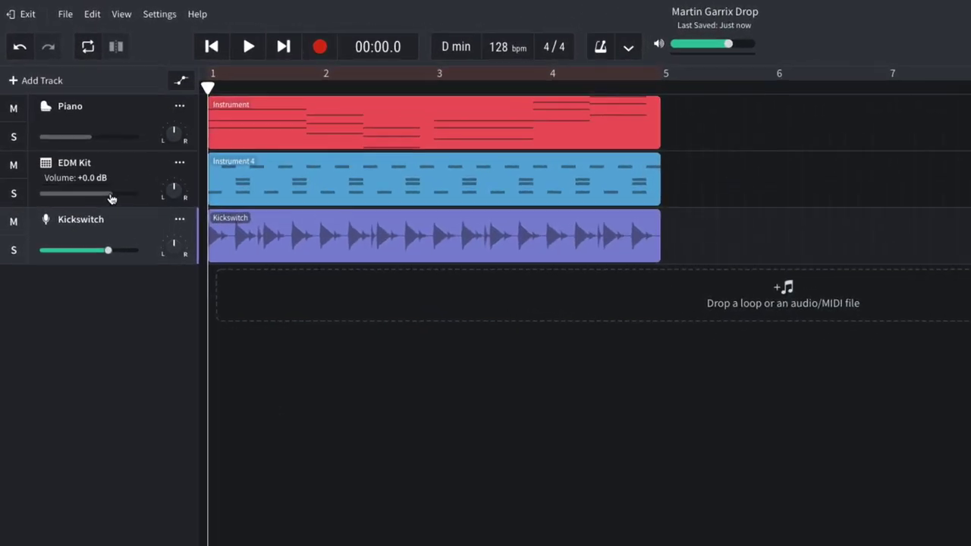
pyautogui.moveTo(79, 138); pyautogui.dragTo(69, 141)
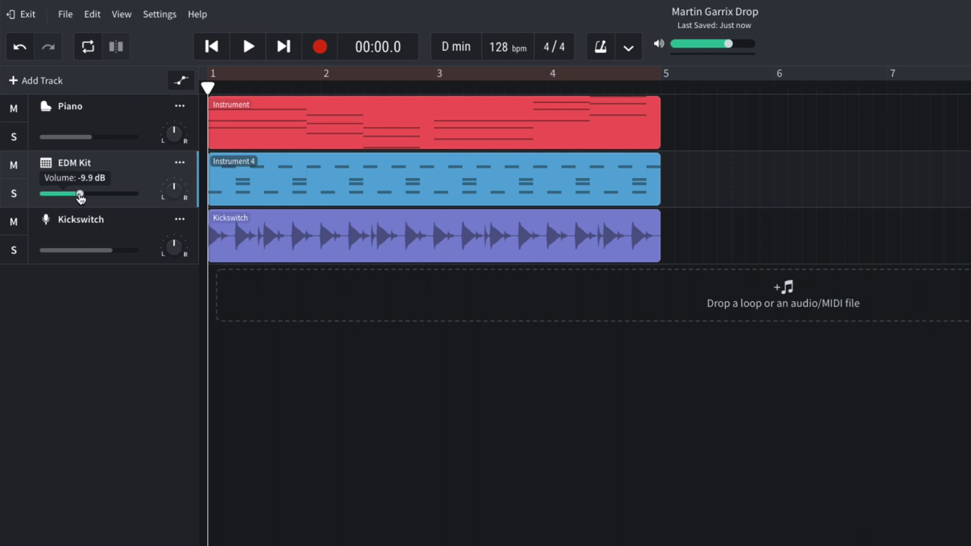
pyautogui.moveTo(113, 255); pyautogui.dragTo(102, 252)
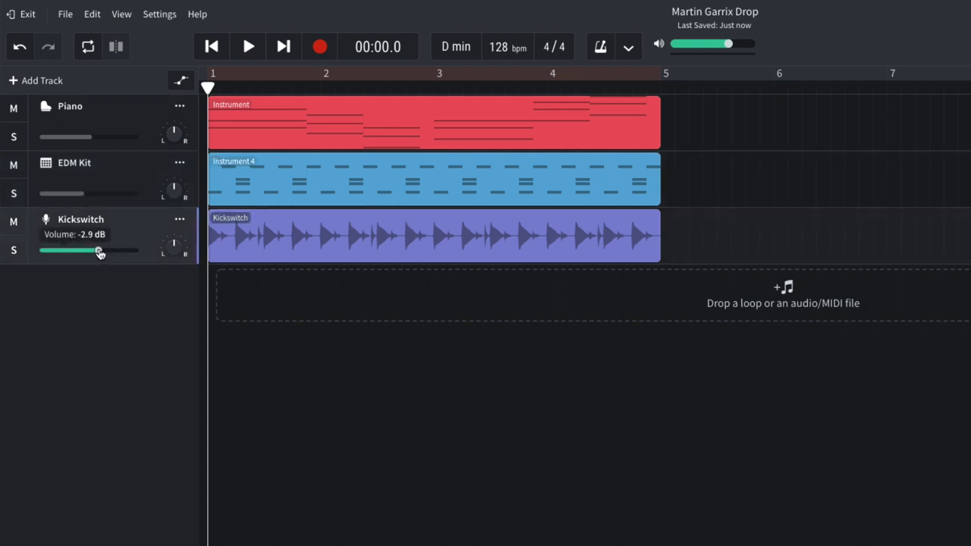
pyautogui.press('space')
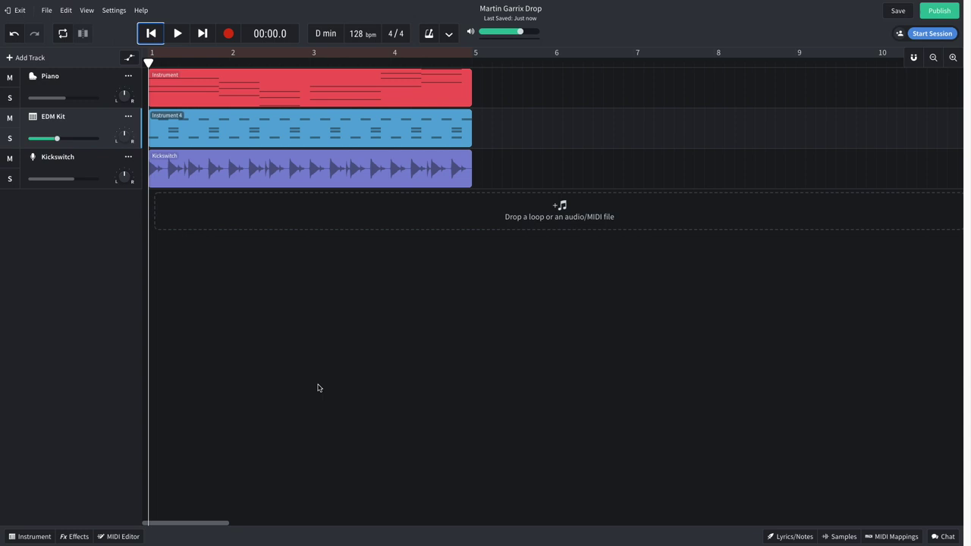
# Step: Add a Multi Filter set to Highpass on the EDM Kit track and listen to it
pyautogui.click(90, 533)
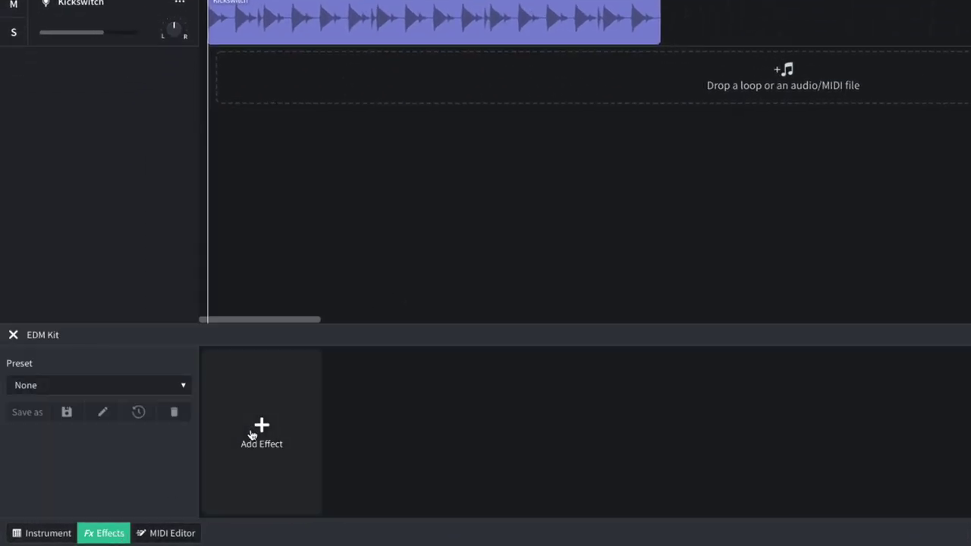
pyautogui.click(252, 435)
pyautogui.moveTo(251, 490)
pyautogui.click(352, 524)
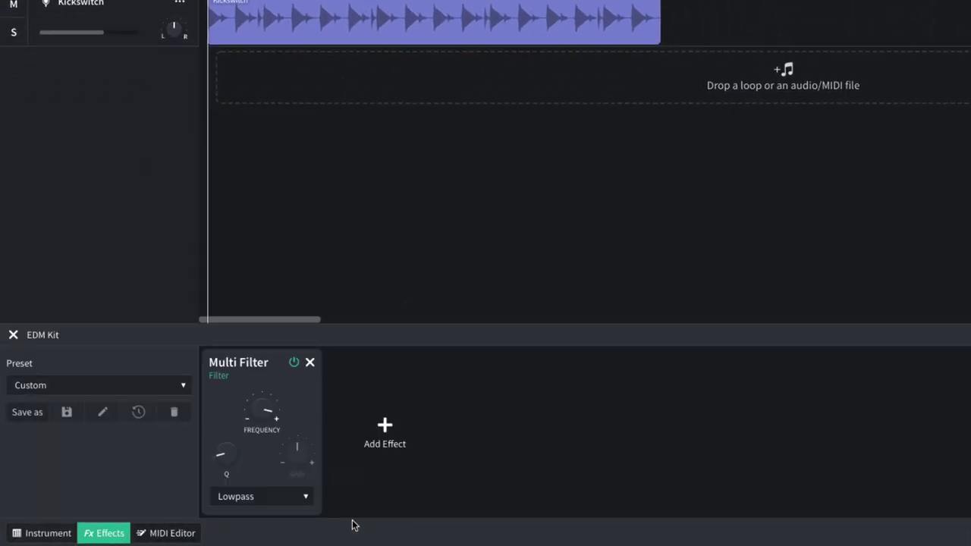
pyautogui.click(275, 502)
pyautogui.click(258, 425)
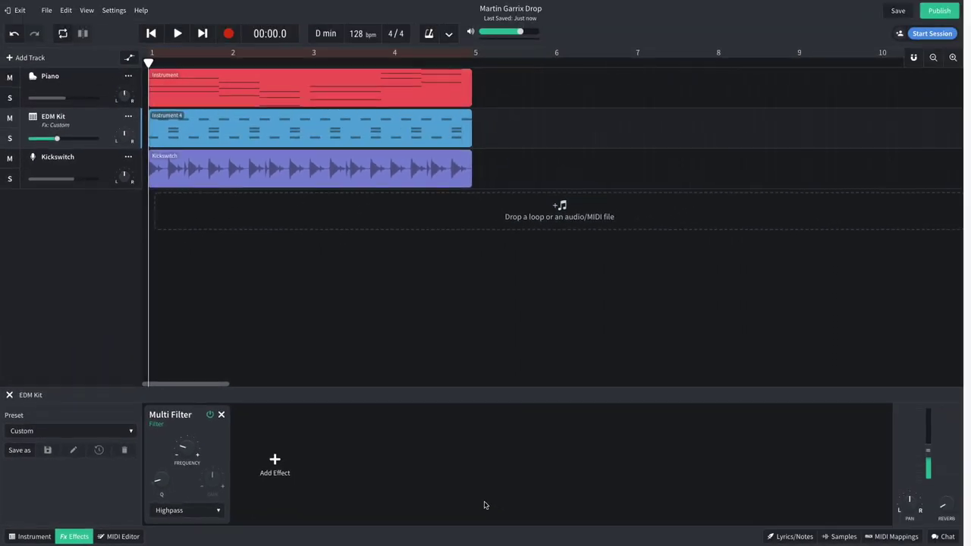
pyautogui.press('space')
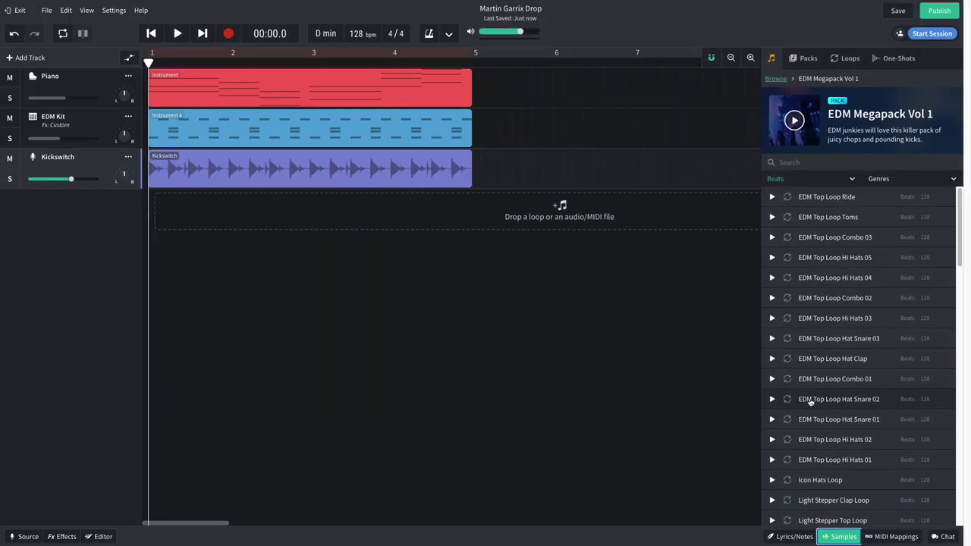
# Step: Add the EDM Top Loop Hat Snare 02 loop as a track starting at bar 1
pyautogui.moveTo(744, 452); pyautogui.dragTo(0, 197)
pyautogui.moveTo(243, 215); pyautogui.dragTo(187, 211)
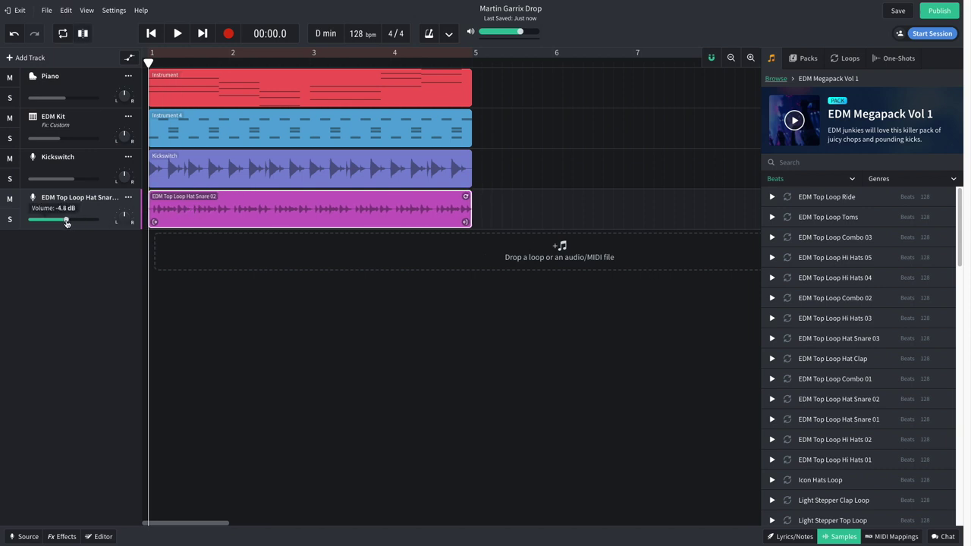
pyautogui.press('space')
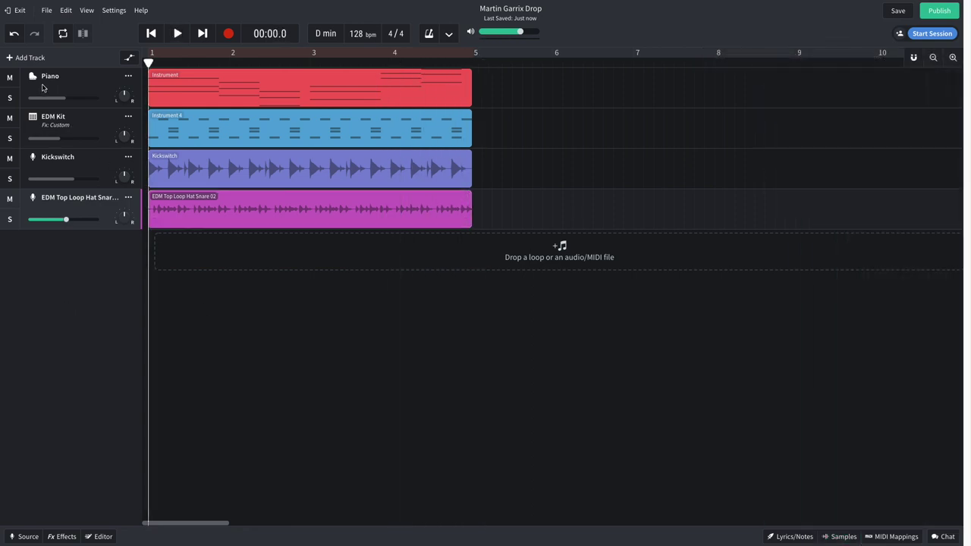
# Step: Create a fifth instrument track and give it the Basses > Synth Basses > Sine Bass sound
pyautogui.click(28, 58)
pyautogui.click(301, 250)
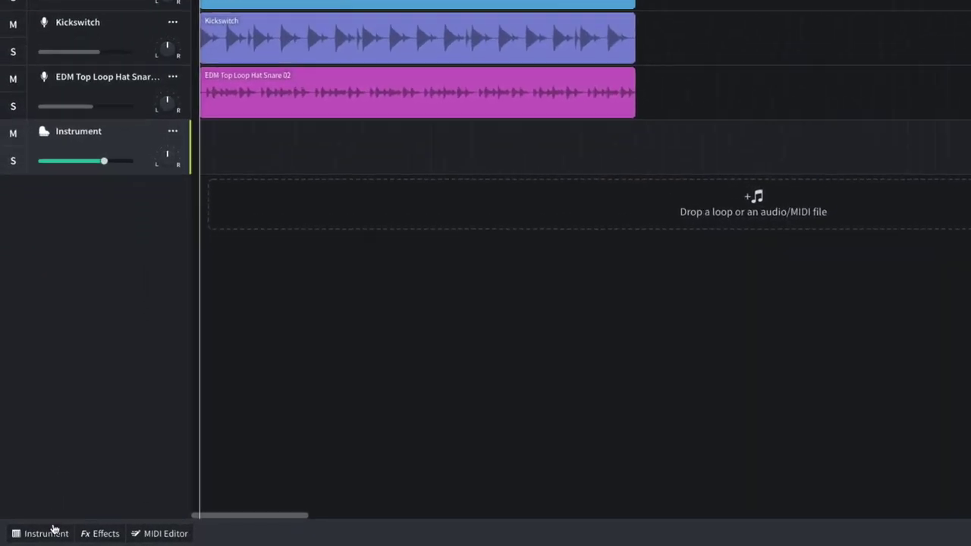
pyautogui.click(30, 537)
pyautogui.click(64, 426)
pyautogui.moveTo(64, 428)
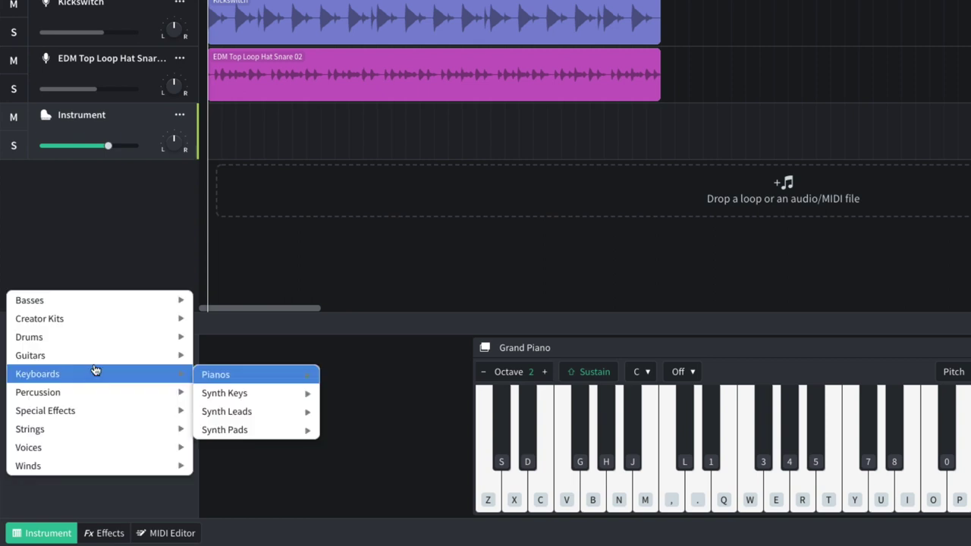
pyautogui.moveTo(174, 303)
pyautogui.moveTo(229, 342)
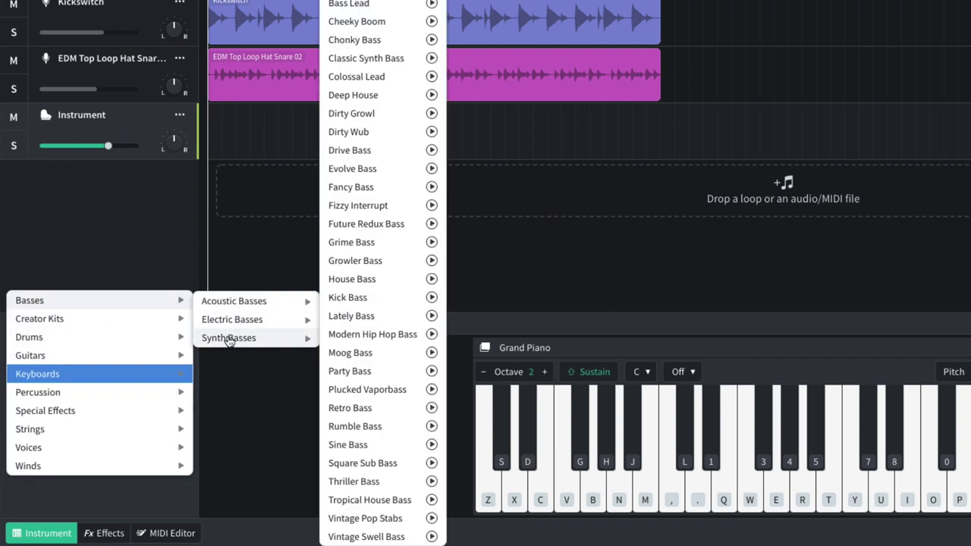
pyautogui.click(362, 446)
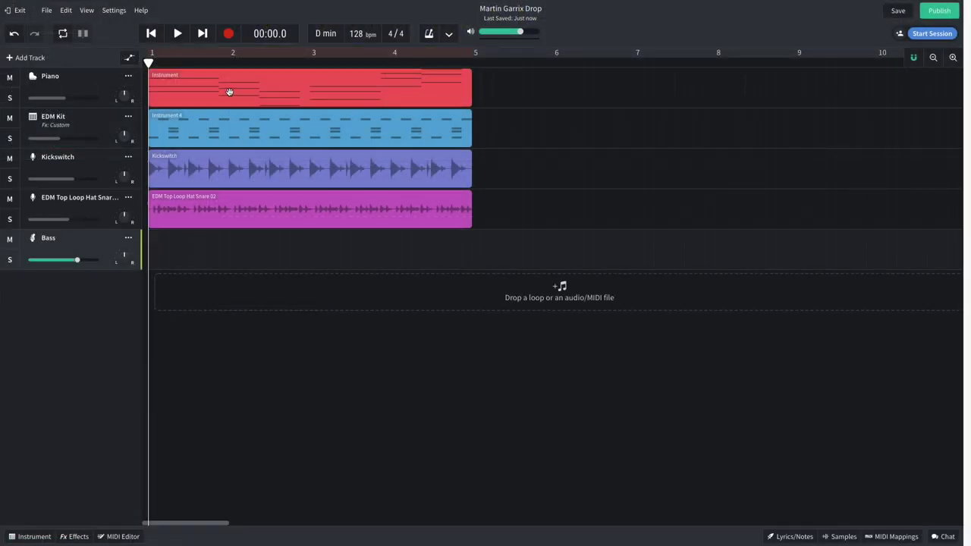
# Step: Copy the piano region onto the Bass track and delete the extra notes
pyautogui.moveTo(229, 92); pyautogui.dragTo(217, 249)
pyautogui.doubleClick(241, 252)
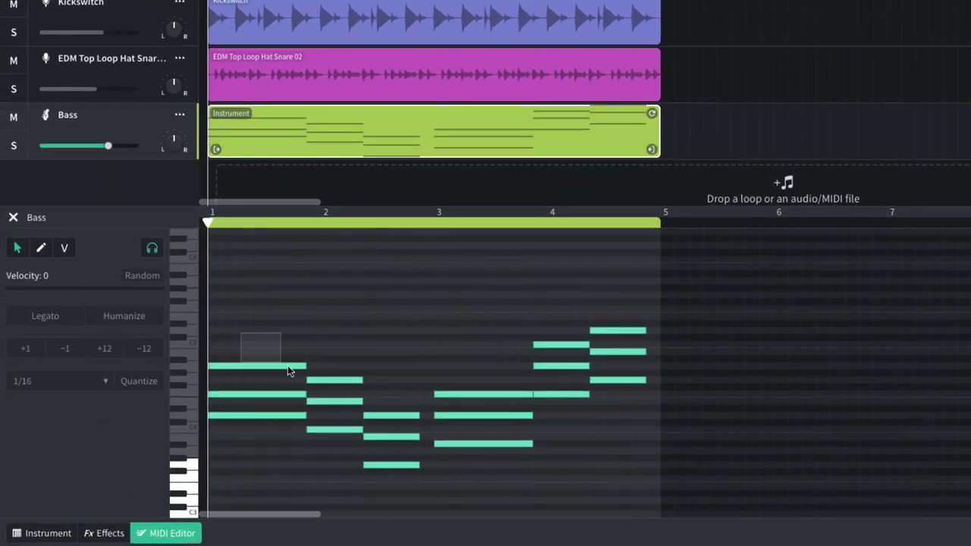
pyautogui.moveTo(288, 371); pyautogui.dragTo(398, 444)
pyautogui.press('Delete')
pyautogui.press('Delete')
pyautogui.moveTo(432, 357); pyautogui.dragTo(463, 424)
pyautogui.press('Delete')
pyautogui.moveTo(498, 310); pyautogui.dragTo(625, 368)
pyautogui.press('Delete')
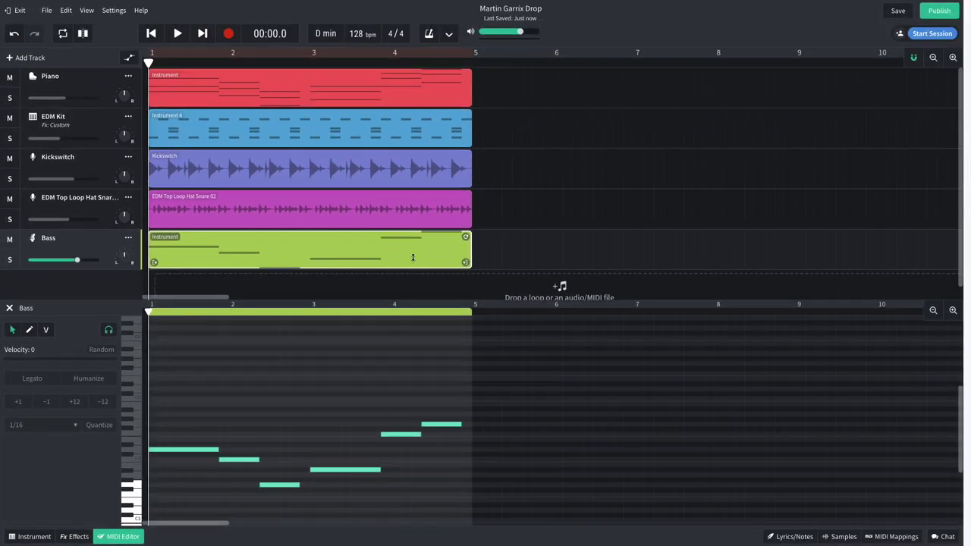
# Step: Shift all bass notes down three octaves, raise the lowest note one octave, and play
pyautogui.doubleClick(413, 258)
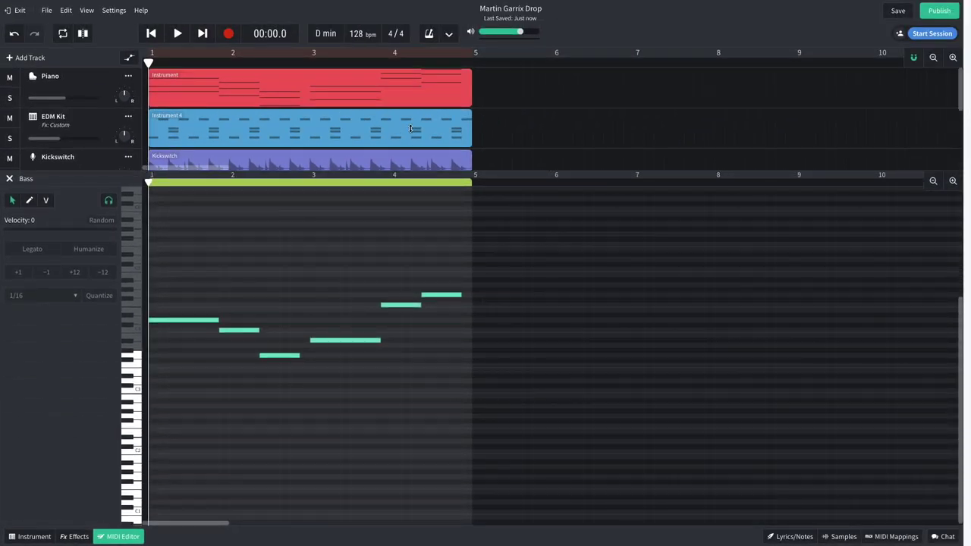
pyautogui.hotkey('ctrl', 'a')
pyautogui.click(104, 207)
pyautogui.click(104, 207)
pyautogui.click(104, 207)
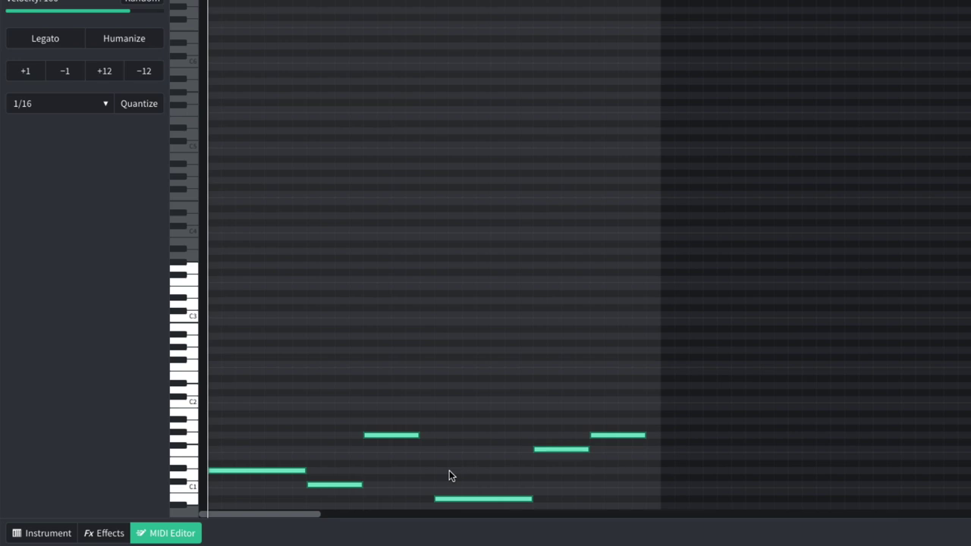
pyautogui.moveTo(449, 472); pyautogui.dragTo(464, 507)
pyautogui.click(104, 73)
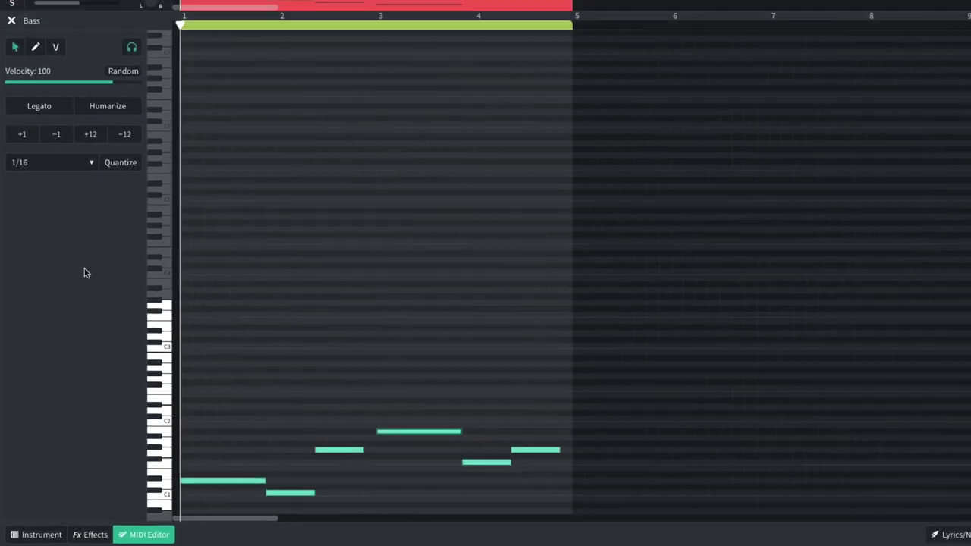
pyautogui.press('space')
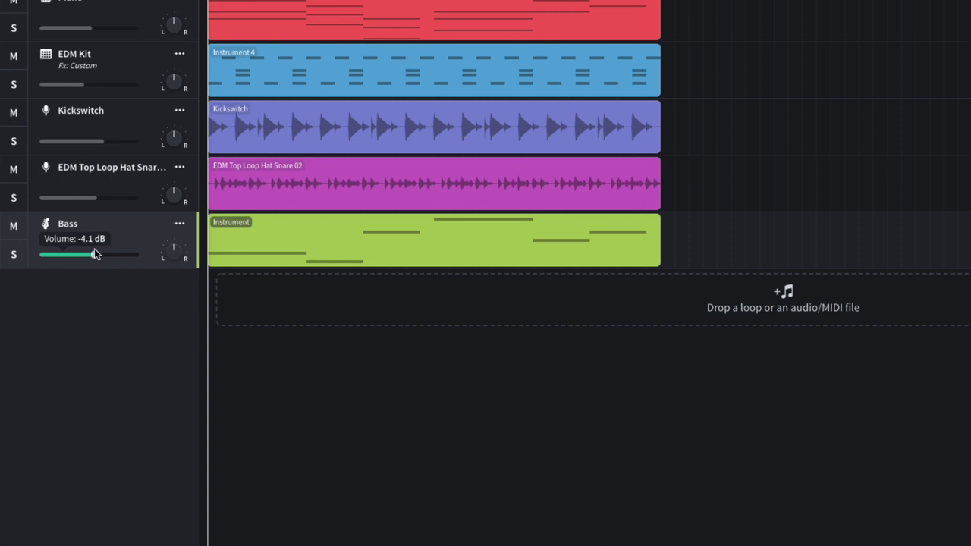
# Step: Add the Snowdancer Lead synth loop as a track starting at bar 1
pyautogui.press('space')
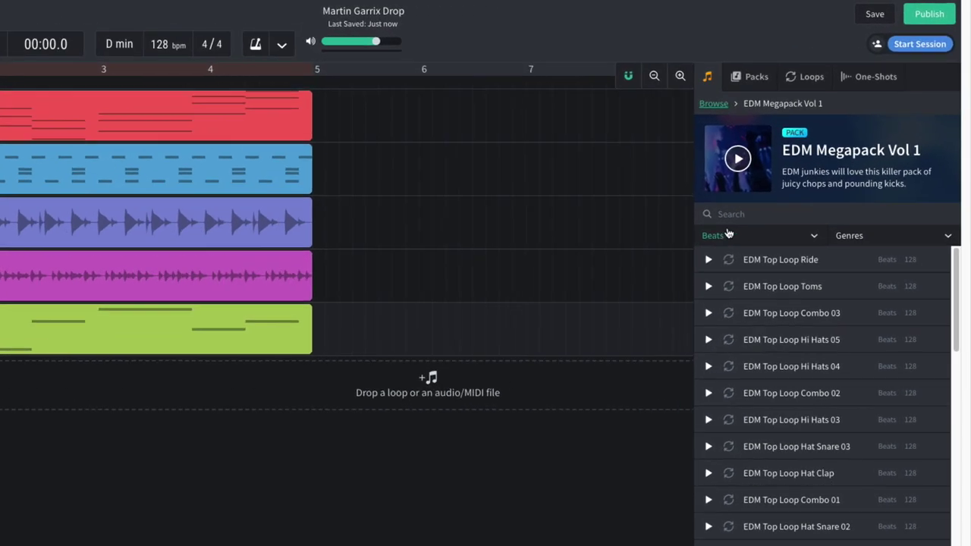
pyautogui.click(787, 177)
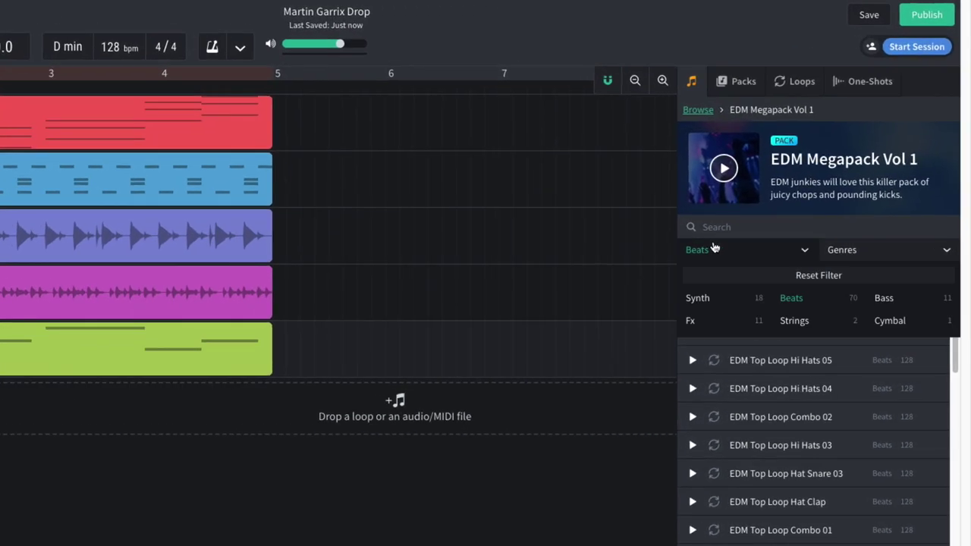
pyautogui.click(698, 298)
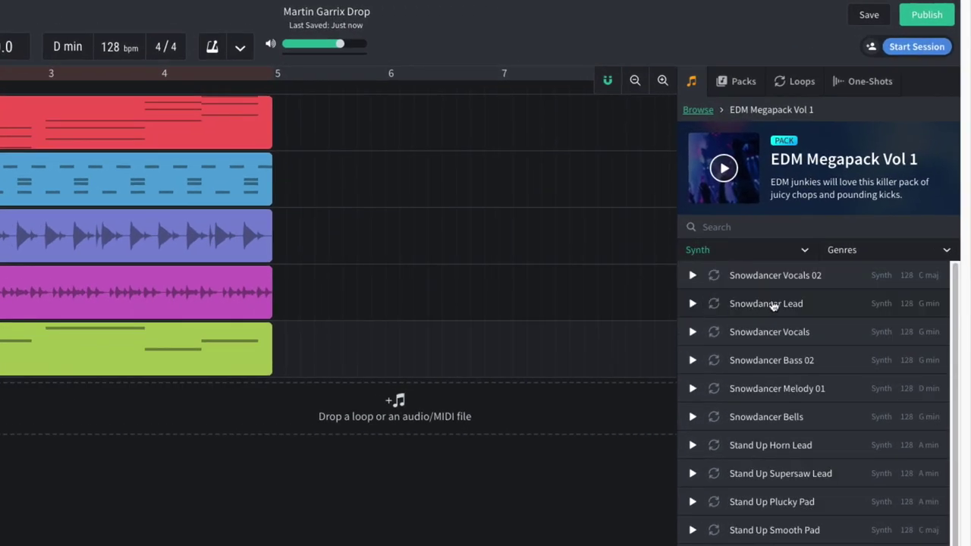
pyautogui.moveTo(772, 305); pyautogui.dragTo(262, 300)
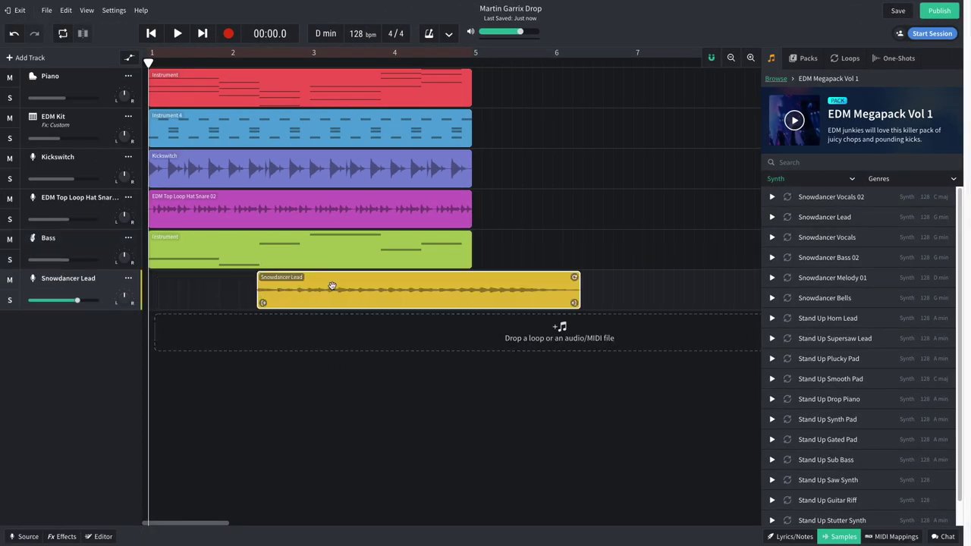
pyautogui.moveTo(331, 285); pyautogui.dragTo(207, 284)
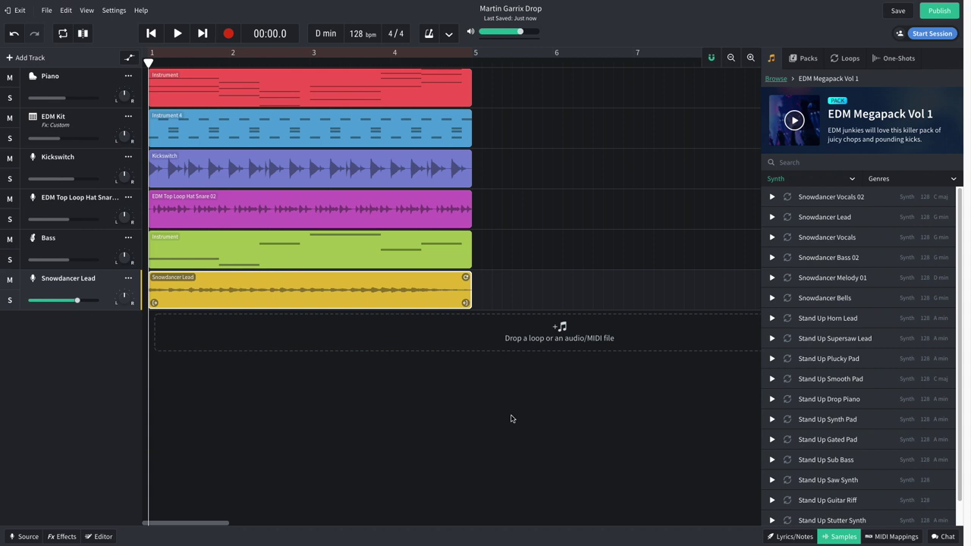
pyautogui.press('space')
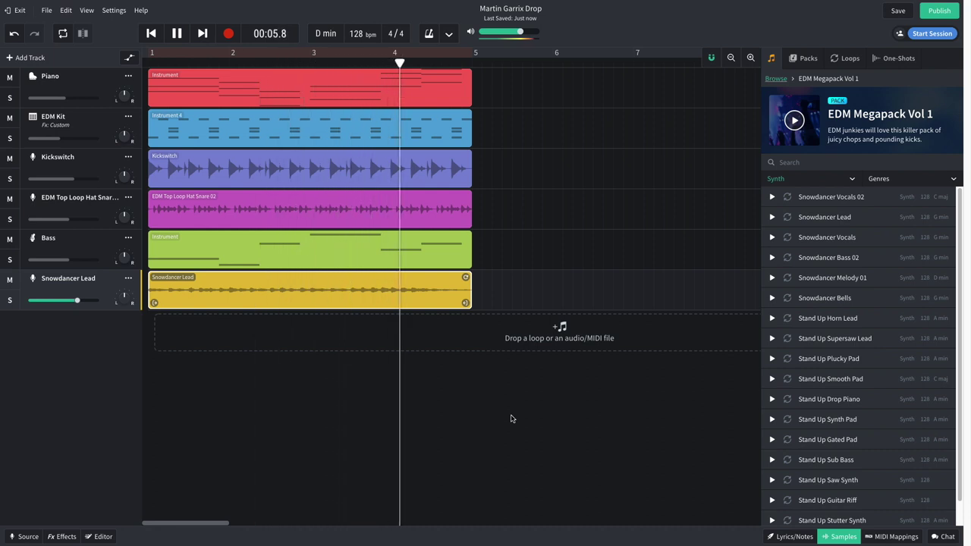
pyautogui.press('space')
# Step: Trim the Snowdancer Lead clip to bar 3, loop it to bar 5, and play from the start
pyautogui.moveTo(470, 293); pyautogui.dragTo(312, 292)
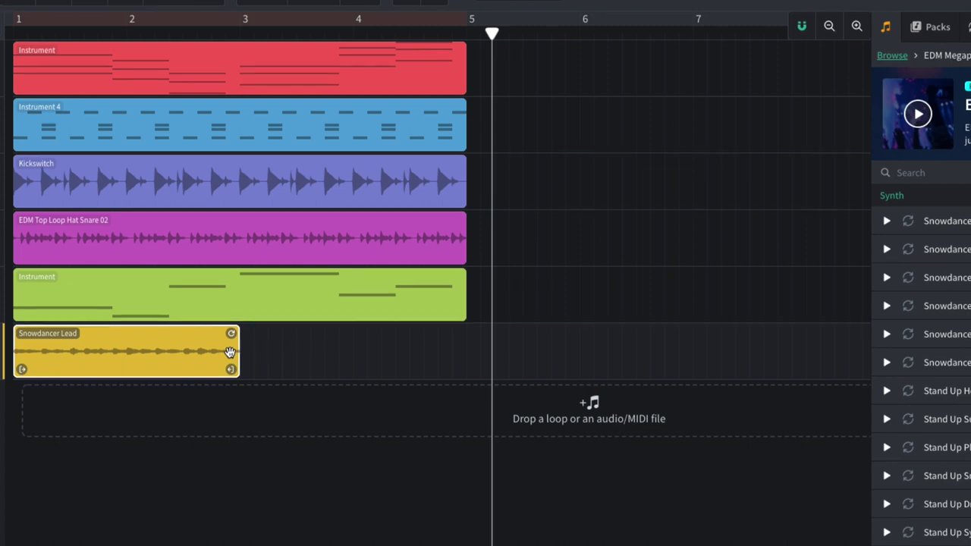
pyautogui.moveTo(258, 327); pyautogui.dragTo(447, 307)
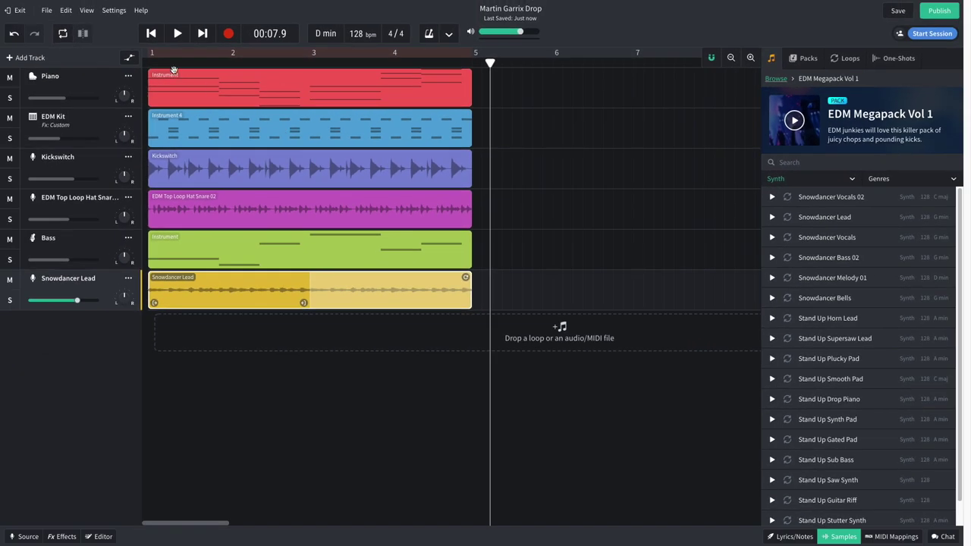
pyautogui.click(141, 62)
pyautogui.press('space')
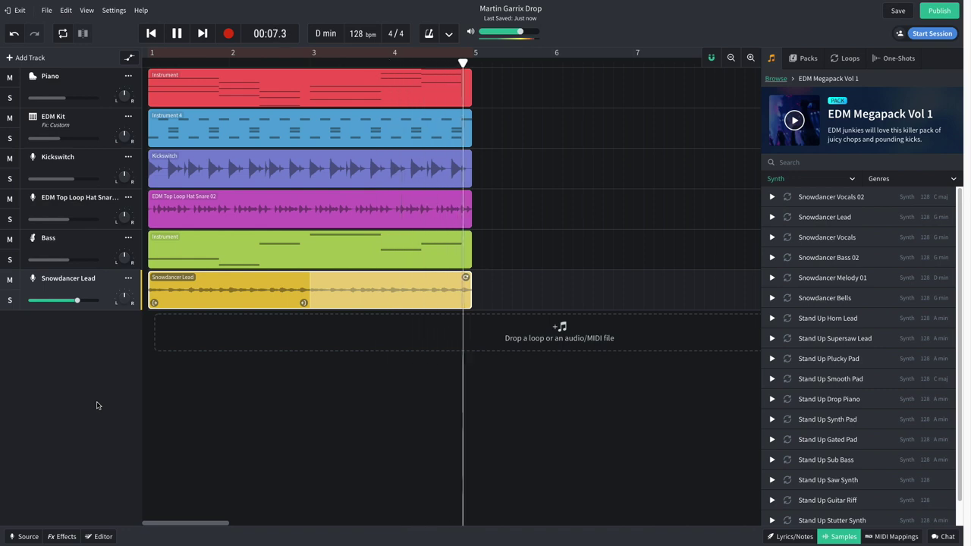
# Step: Add a Dynamics > BL 1176 compressor to the Snowdancer Lead track and listen back
pyautogui.press('space')
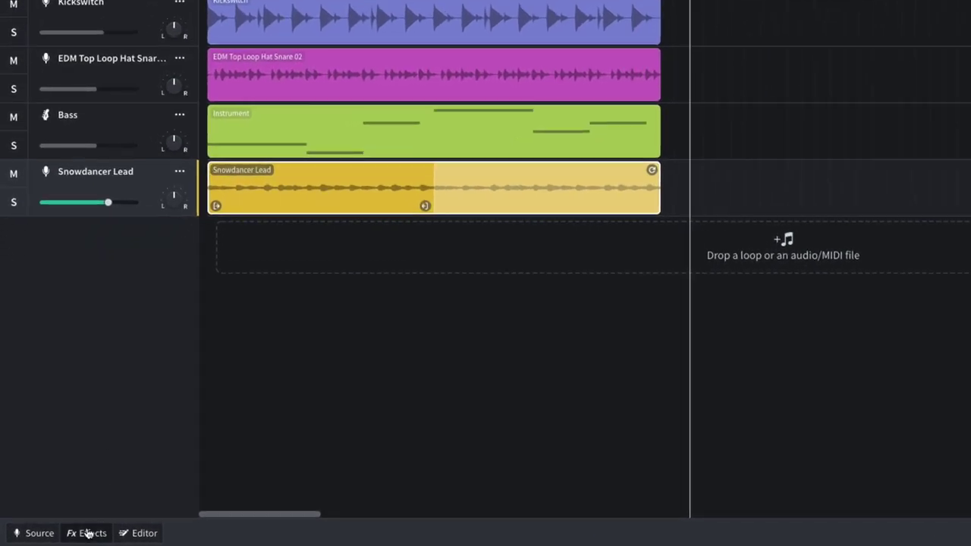
pyautogui.click(60, 536)
pyautogui.click(250, 434)
pyautogui.moveTo(249, 434)
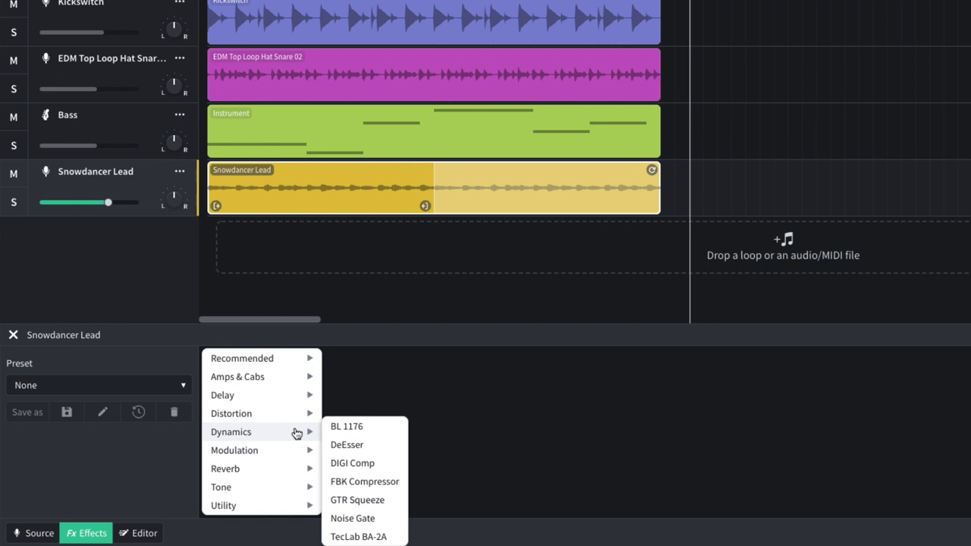
pyautogui.click(348, 427)
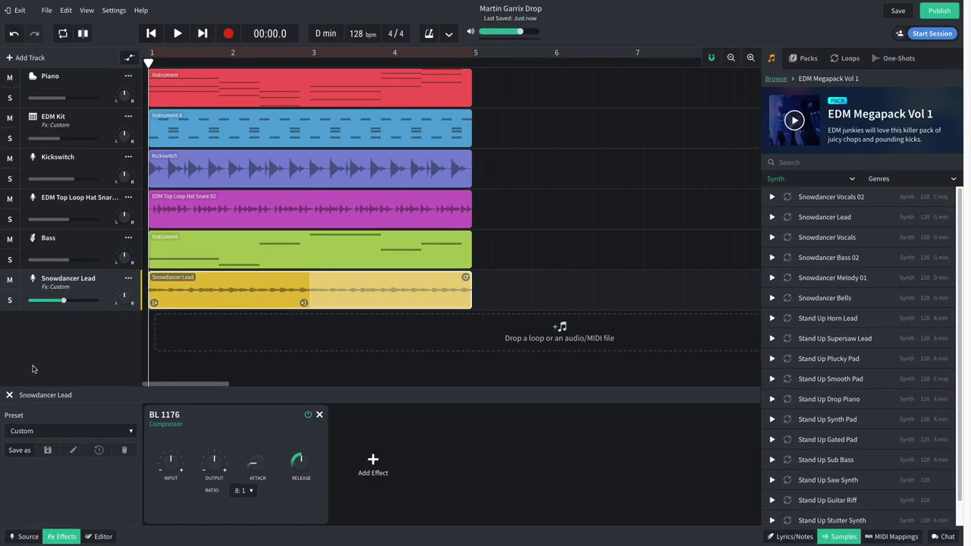
pyautogui.press('space')
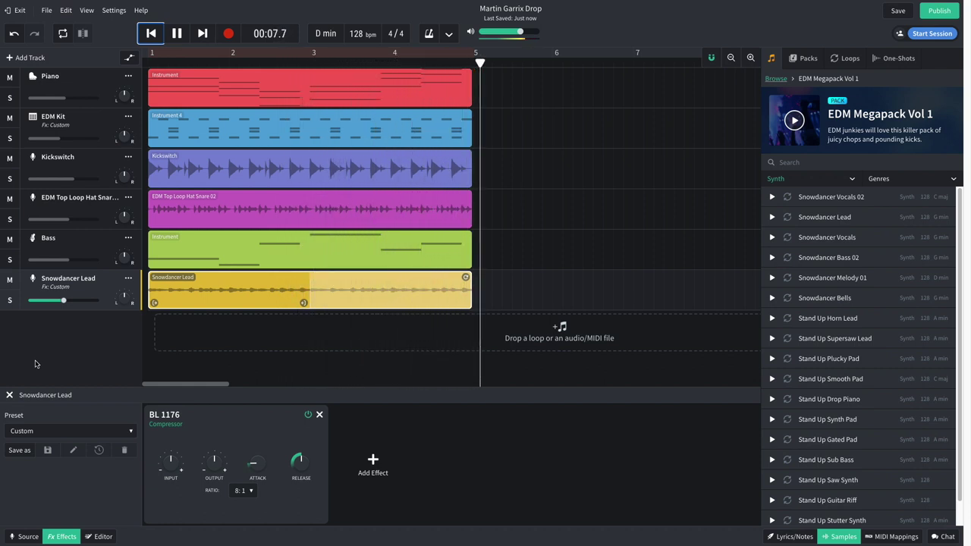
# Step: Add Snowdancer Vocals 02 as a new track starting at bar 1
pyautogui.press('space')
pyautogui.click(697, 254)
pyautogui.moveTo(822, 200); pyautogui.dragTo(230, 334)
pyautogui.moveTo(293, 329); pyautogui.dragTo(214, 331)
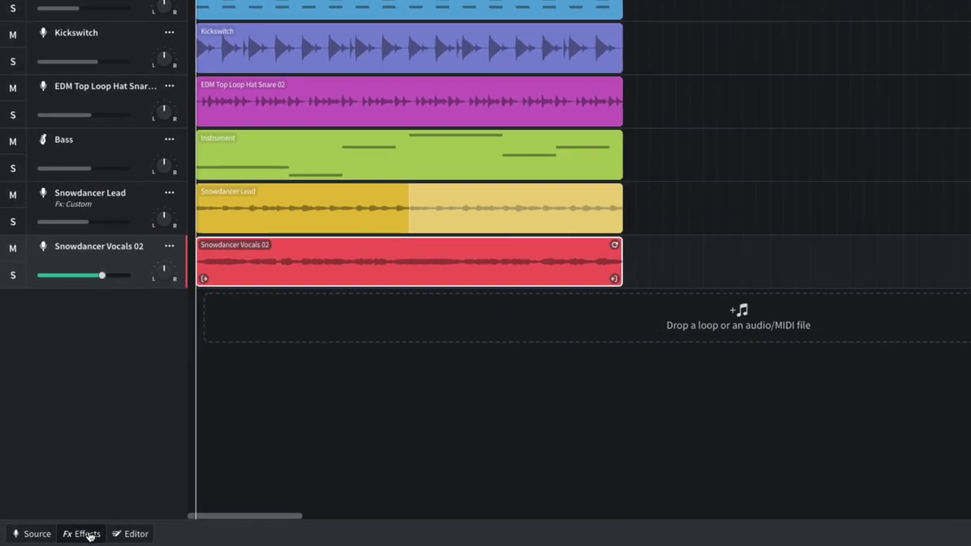
# Step: Put a BL 1176 compressor on the Snowdancer Vocals 02 track and play it back
pyautogui.click(62, 537)
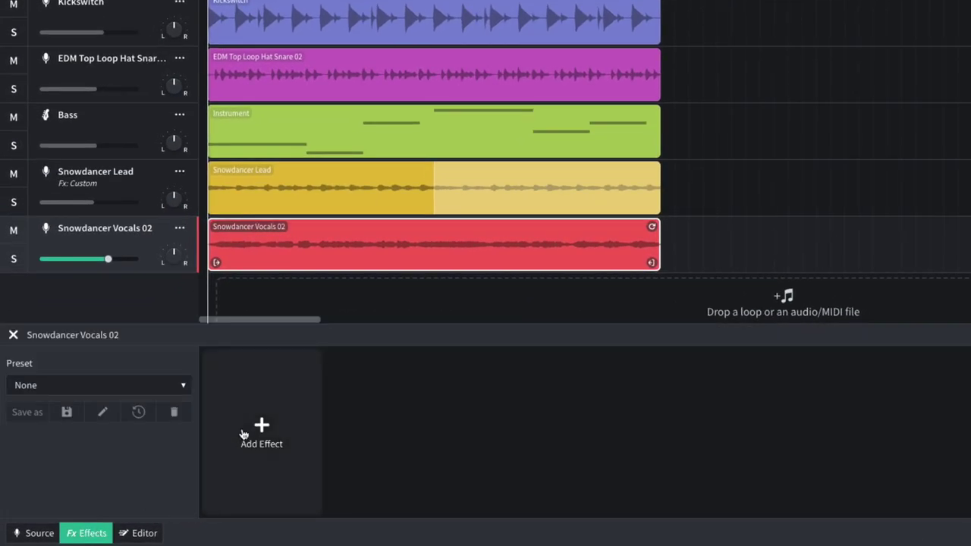
pyautogui.click(243, 434)
pyautogui.moveTo(243, 434)
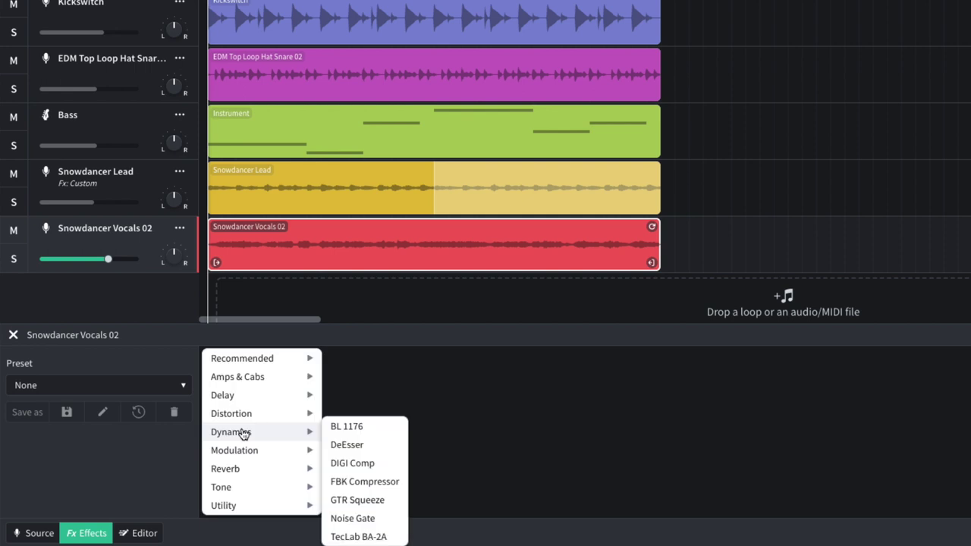
pyautogui.click(371, 433)
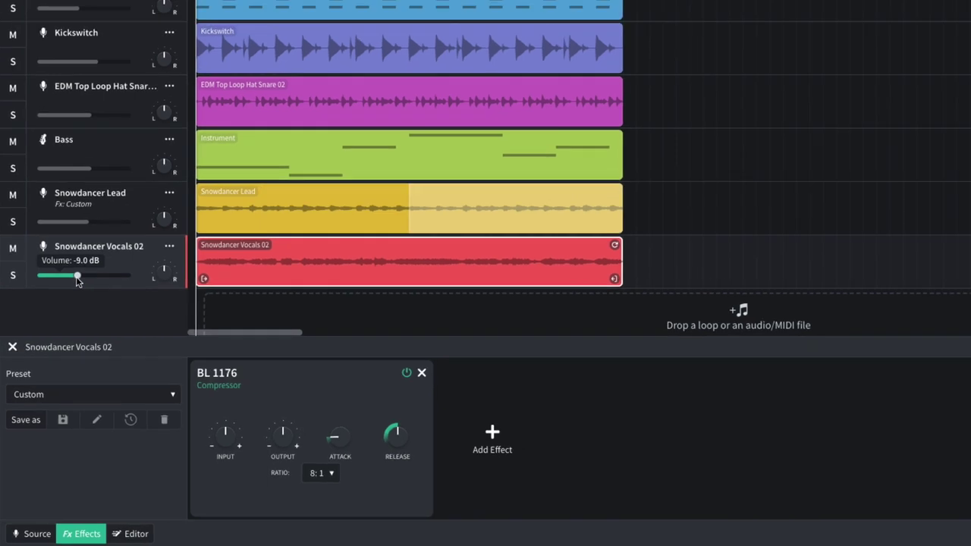
pyautogui.press('space')
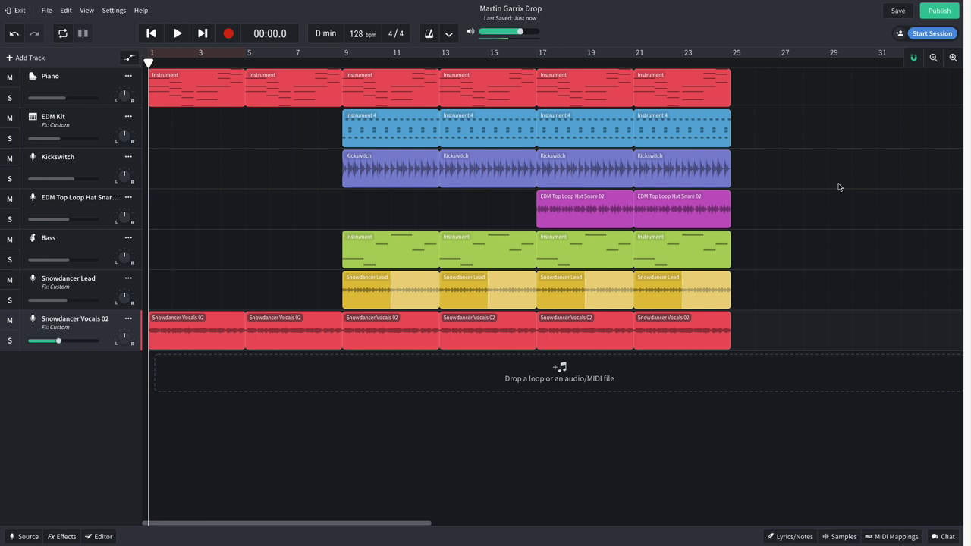
pyautogui.press('space')
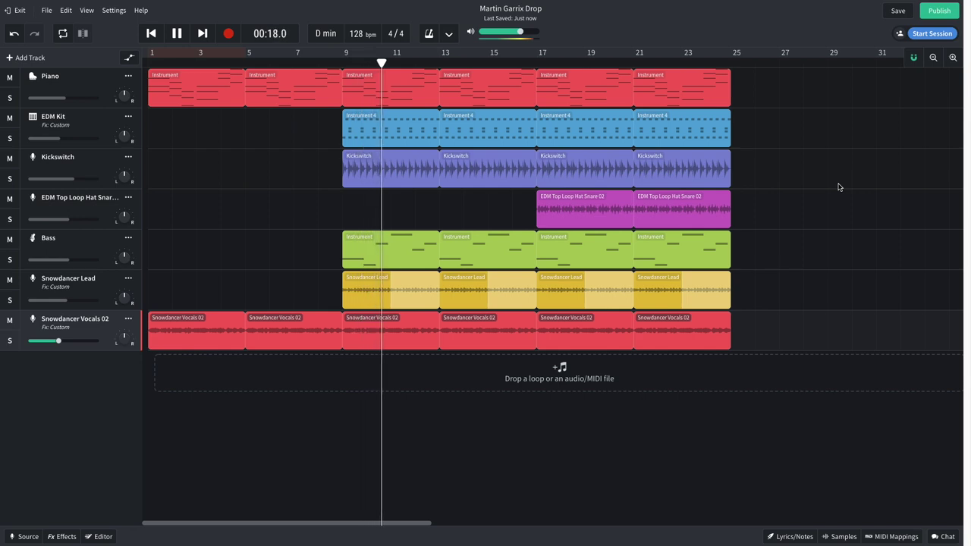
# Step: Add a new instrument track using the Strings > Violin Section sound
pyautogui.press('space')
pyautogui.click(28, 57)
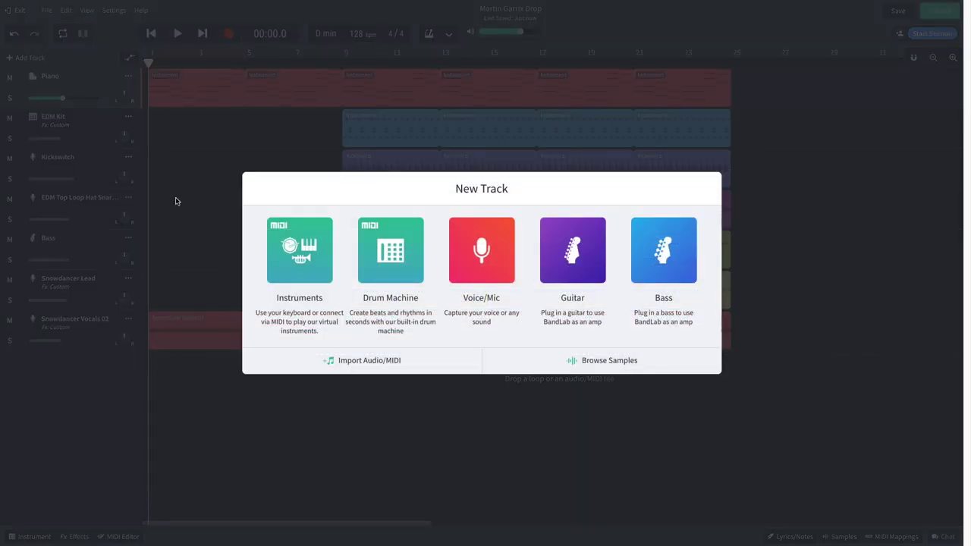
pyautogui.click(299, 250)
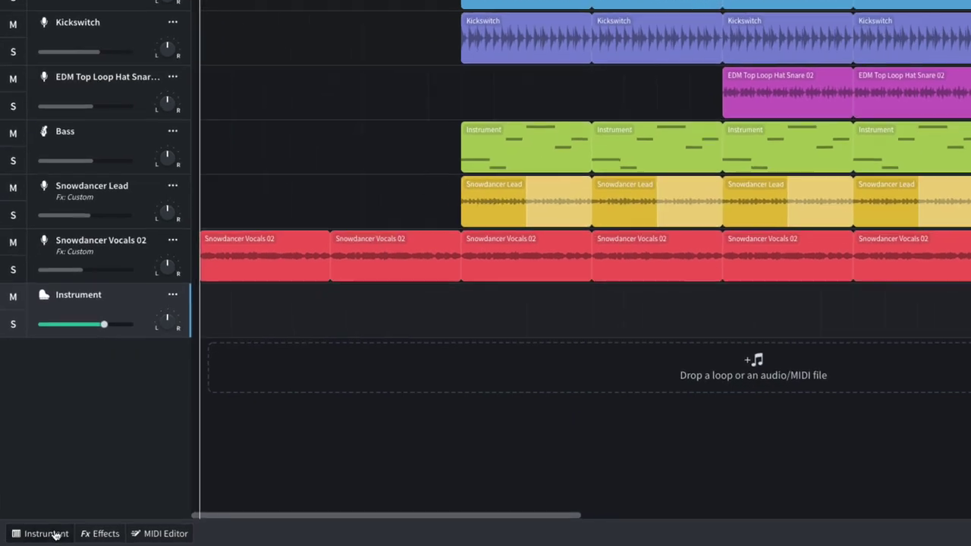
pyautogui.click(56, 534)
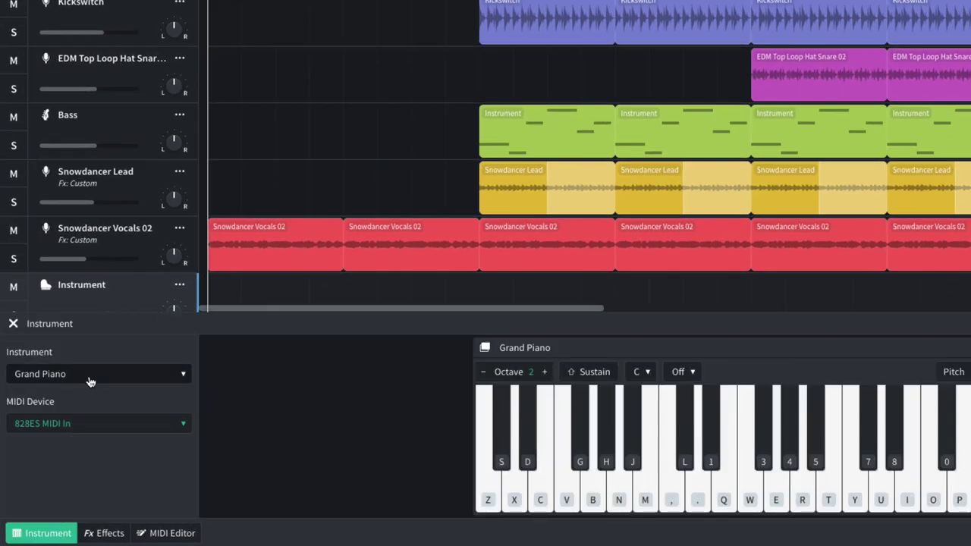
pyautogui.click(90, 382)
pyautogui.moveTo(97, 429)
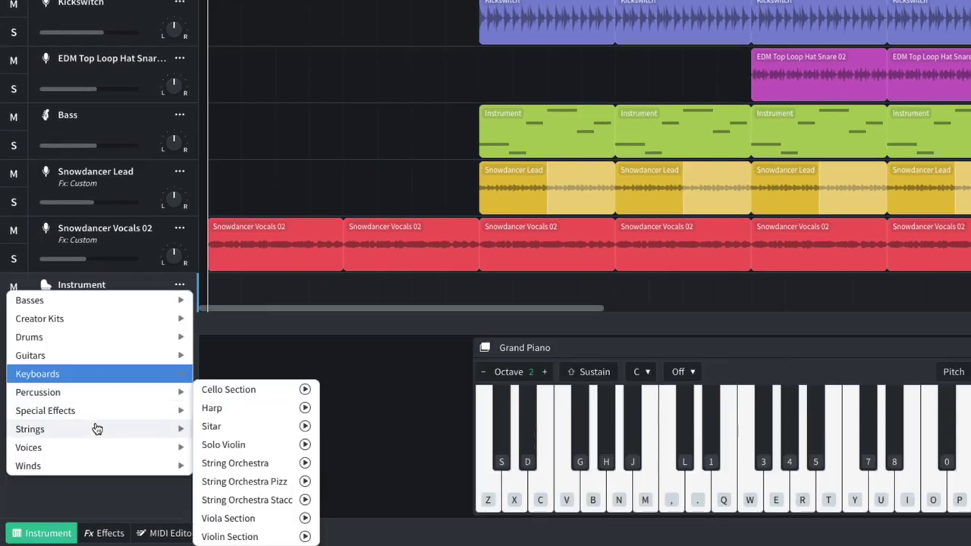
pyautogui.click(254, 537)
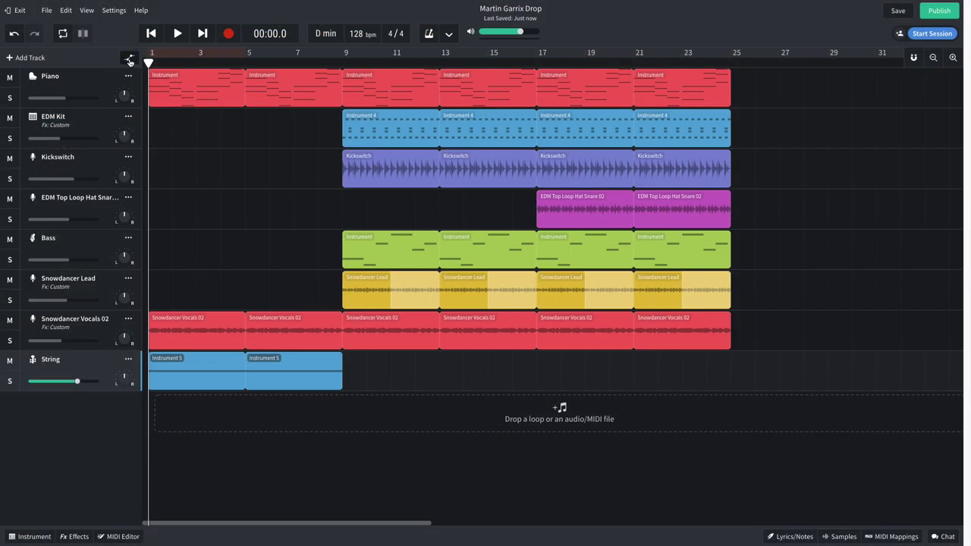
# Step: Lower the String track's volume and fade it to -Infinity dB by bar 9, then play it back
pyautogui.click(129, 61)
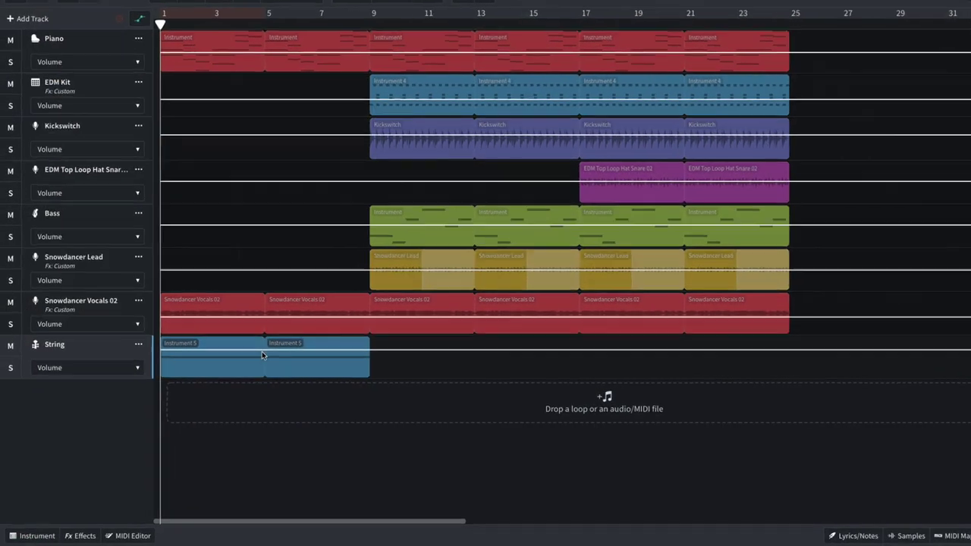
pyautogui.moveTo(245, 371)
pyautogui.moveTo(343, 303); pyautogui.dragTo(342, 310)
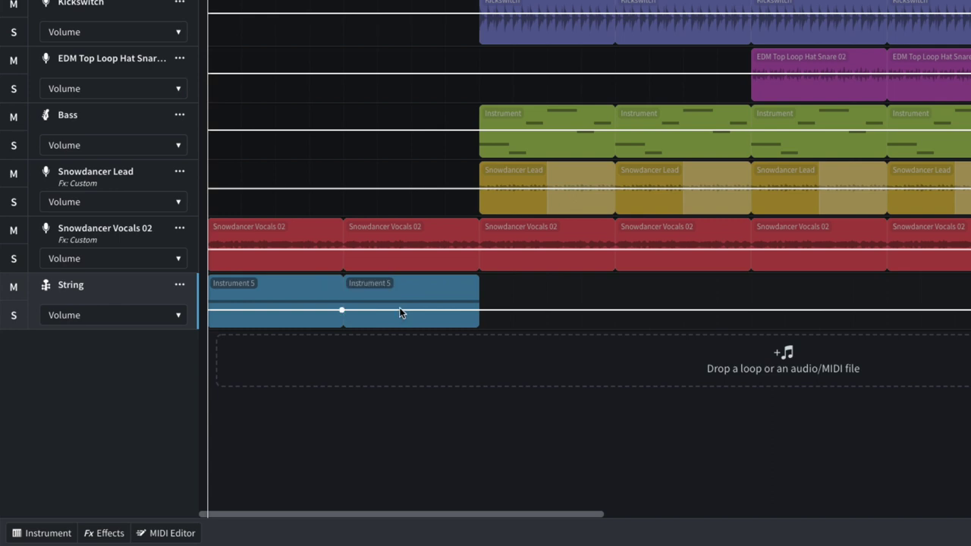
pyautogui.moveTo(456, 310); pyautogui.dragTo(475, 341)
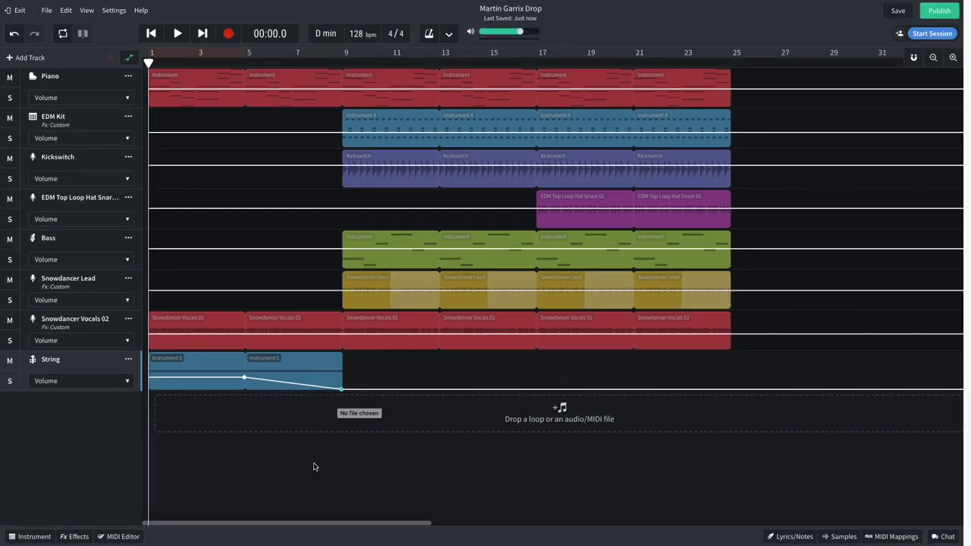
pyautogui.press('space')
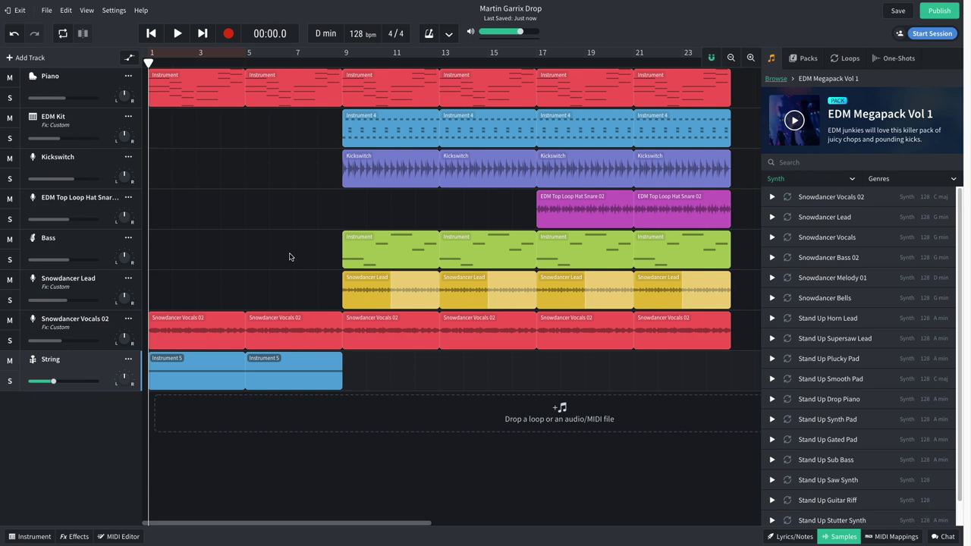
# Step: Filter samples to Fx and add Snowdancer Impact Riser 02 as a new track
pyautogui.click(772, 178)
pyautogui.click(771, 228)
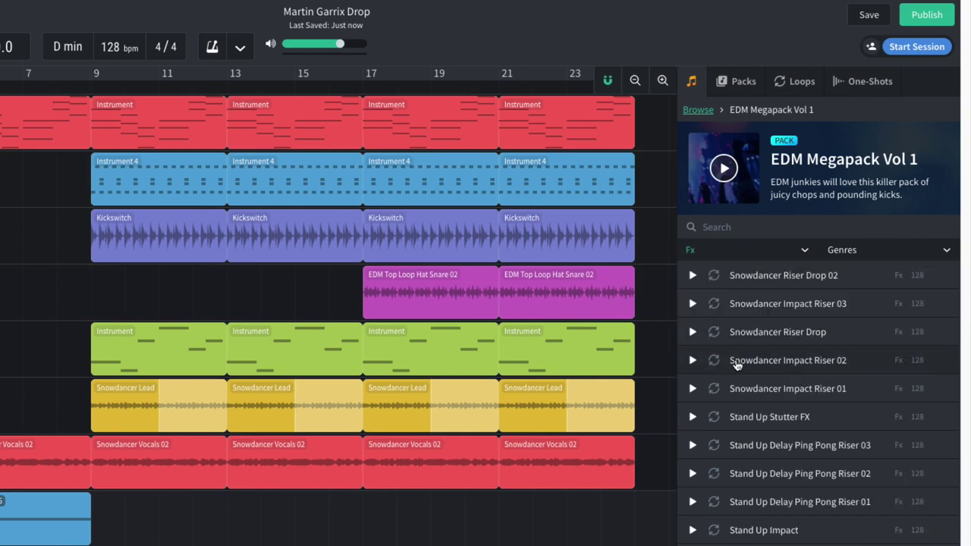
pyautogui.moveTo(734, 365); pyautogui.dragTo(108, 545)
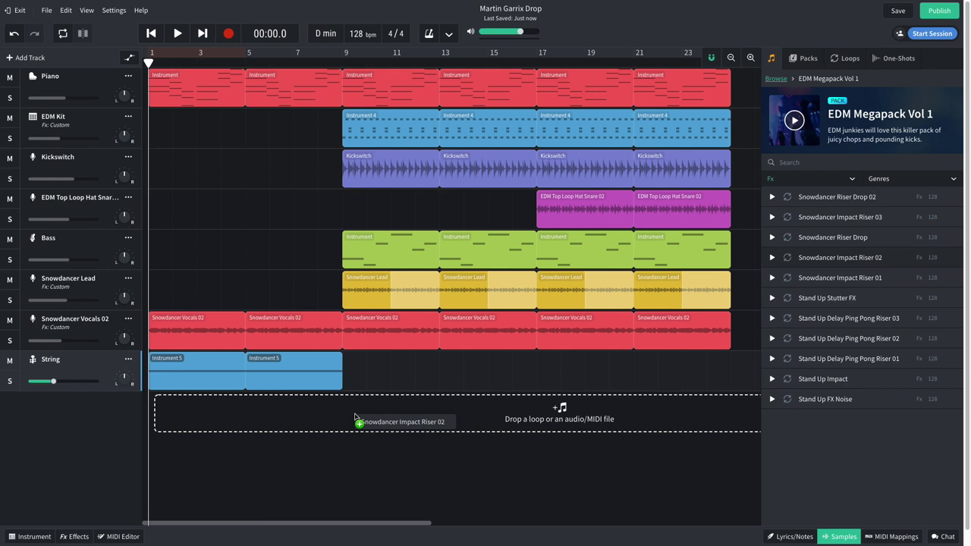
pyautogui.moveTo(355, 416); pyautogui.dragTo(379, 418)
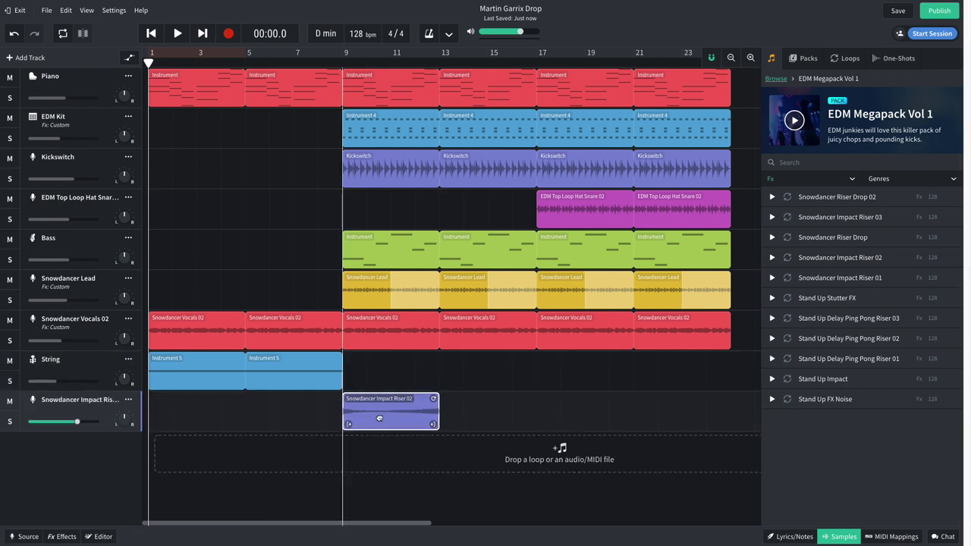
# Step: Move the riser clip to start at bar 7, lower its volume slightly, and play from bar 7
pyautogui.click(392, 61)
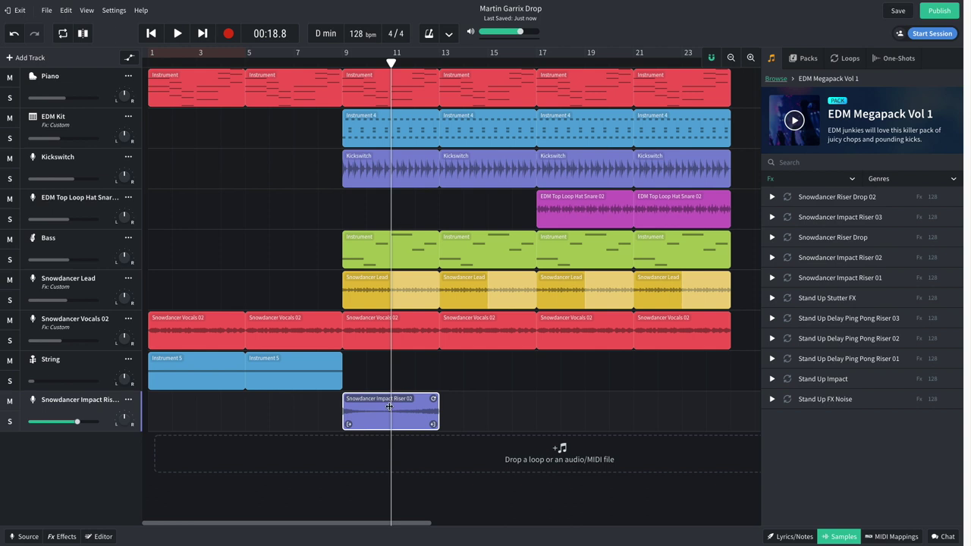
pyautogui.moveTo(415, 415); pyautogui.dragTo(316, 420)
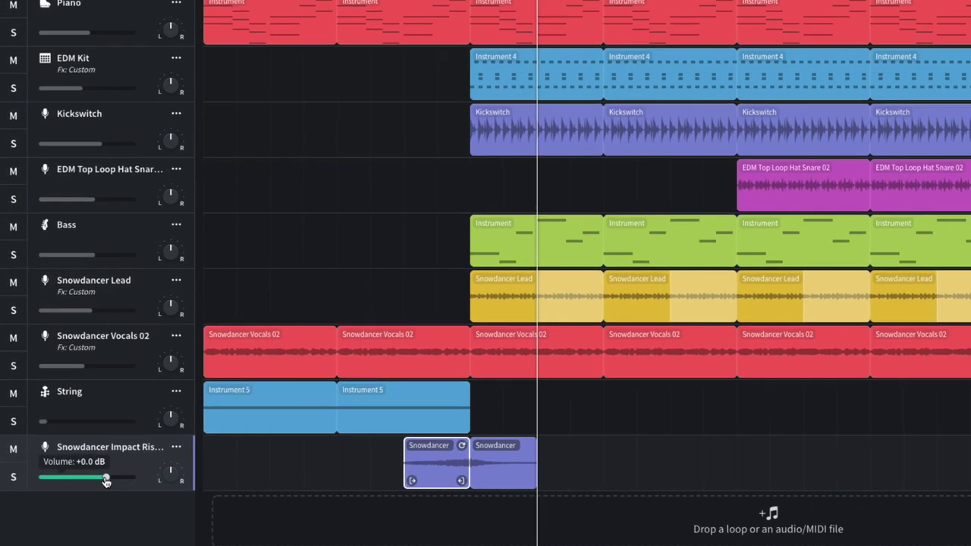
pyautogui.moveTo(77, 422); pyautogui.dragTo(75, 425)
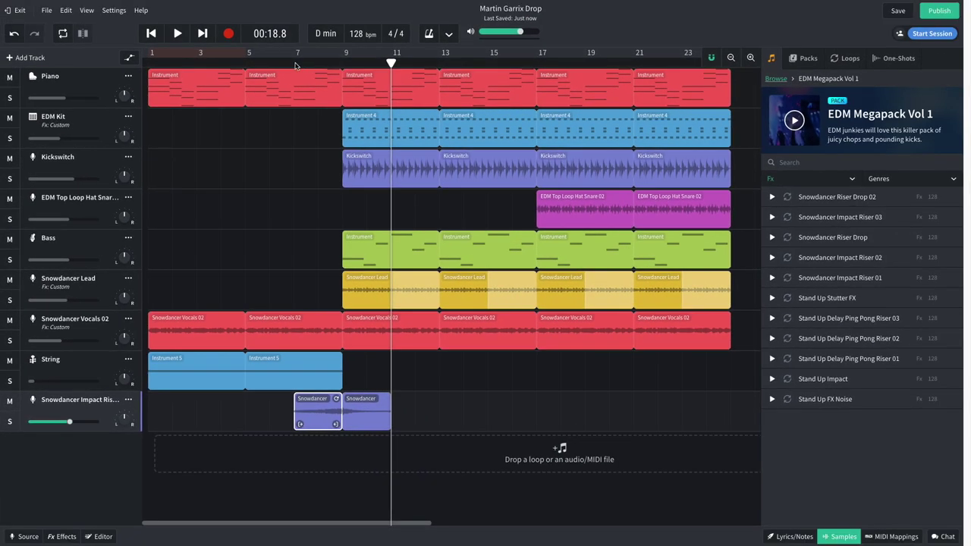
pyautogui.click(296, 66)
pyautogui.press('space')
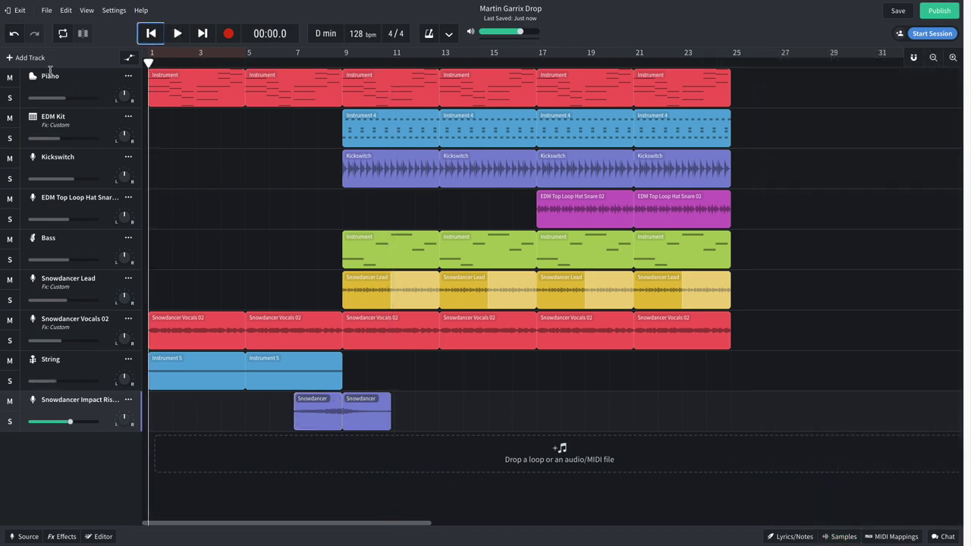
# Step: Add a new instrument track loaded with the Drums EDM Kit and play the snare build-up
pyautogui.click(30, 58)
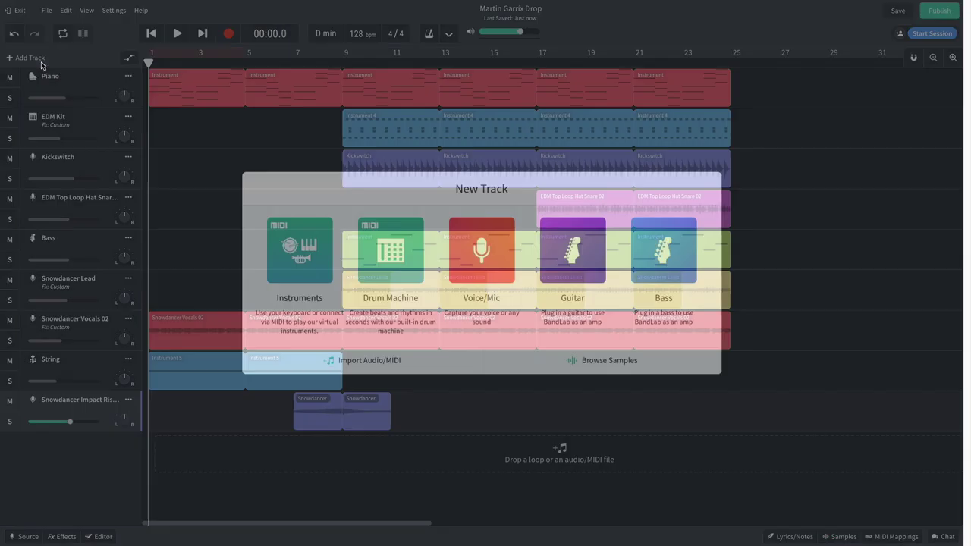
pyautogui.click(299, 251)
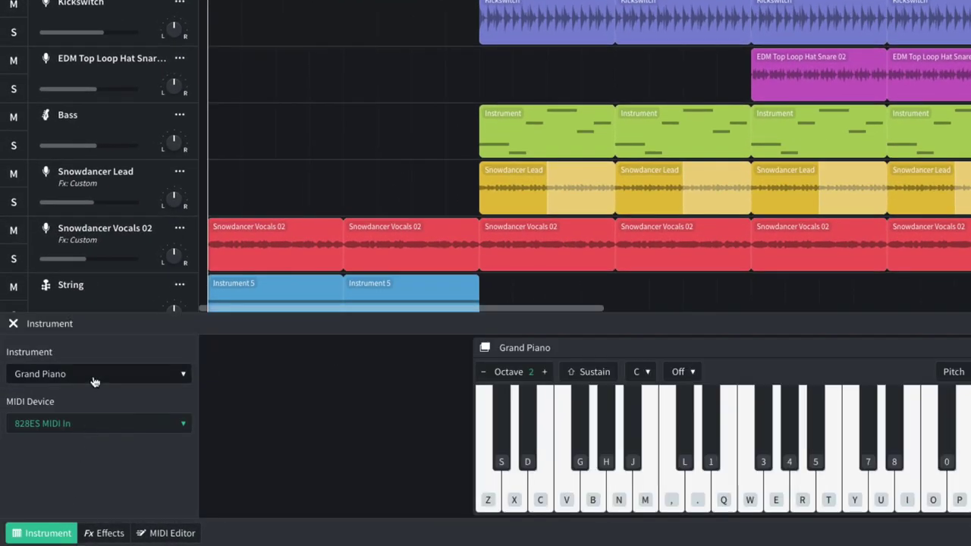
pyautogui.click(94, 381)
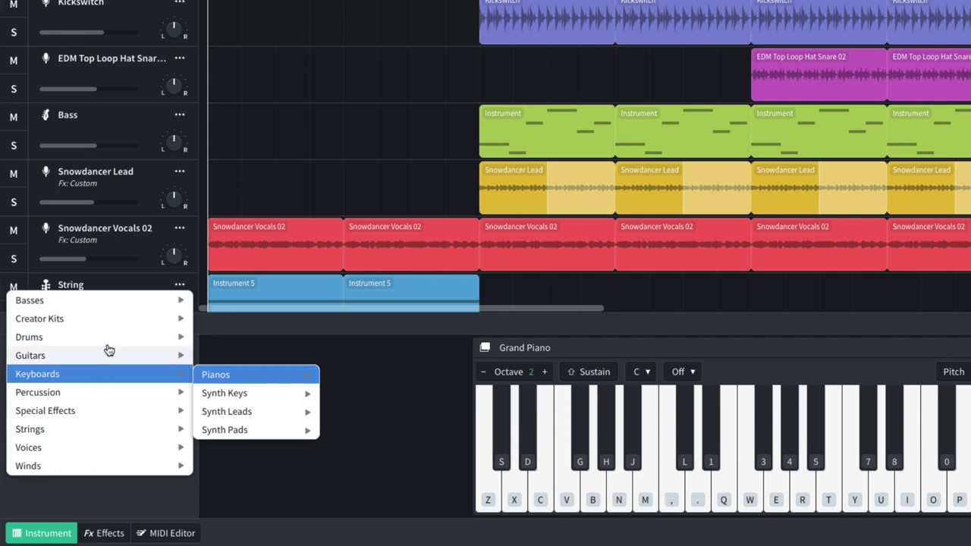
pyautogui.moveTo(160, 334)
pyautogui.moveTo(205, 360)
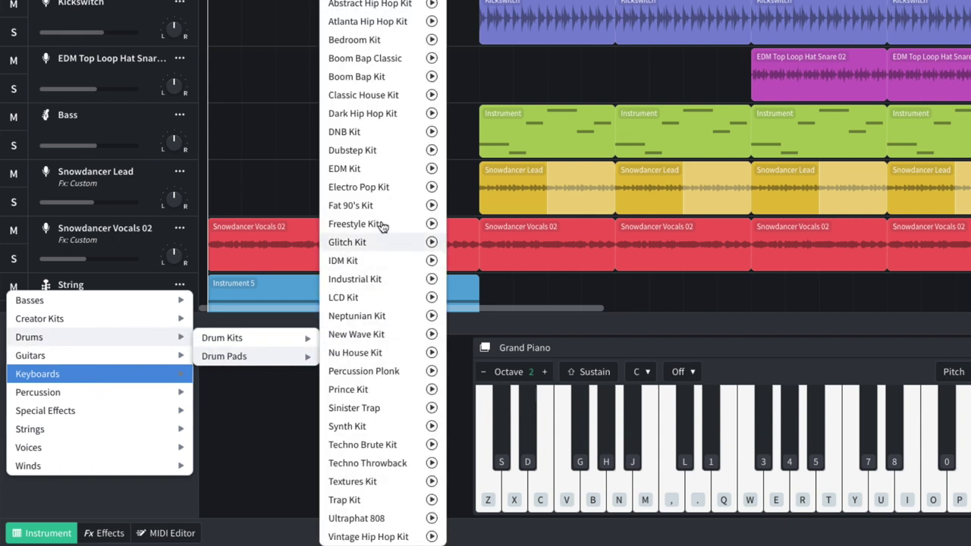
pyautogui.click(380, 169)
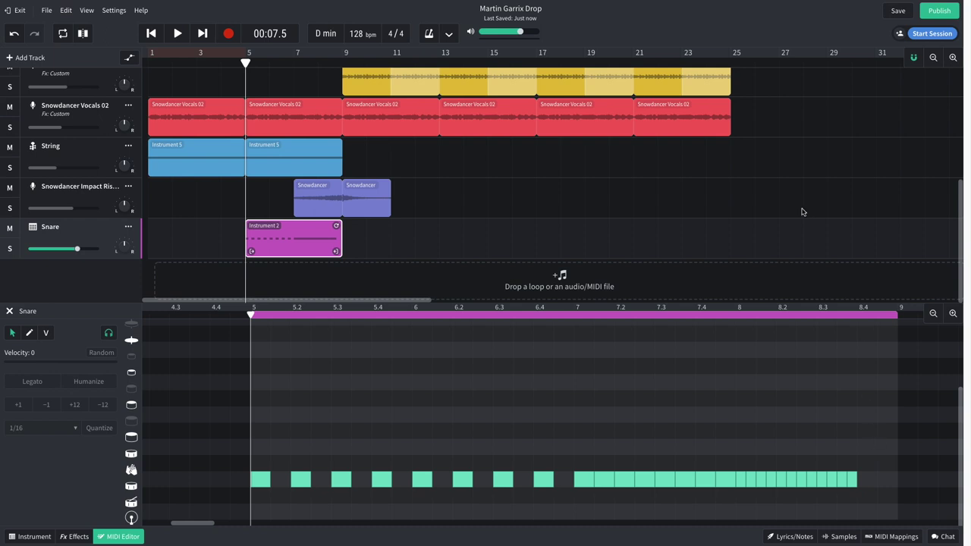
pyautogui.press('space')
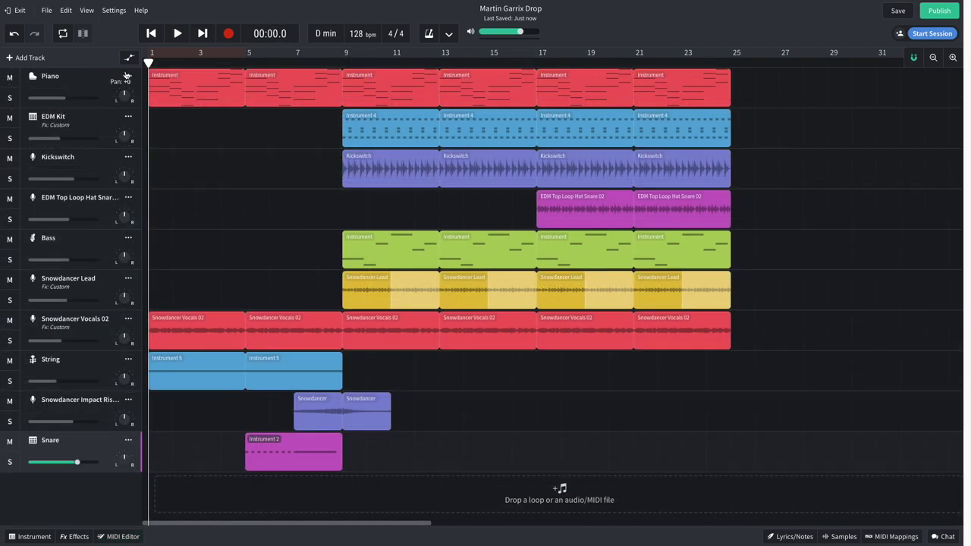
# Step: Ramp the Snare volume automation from -14 dB up to -3.9 dB, then play from bar 5
pyautogui.click(129, 58)
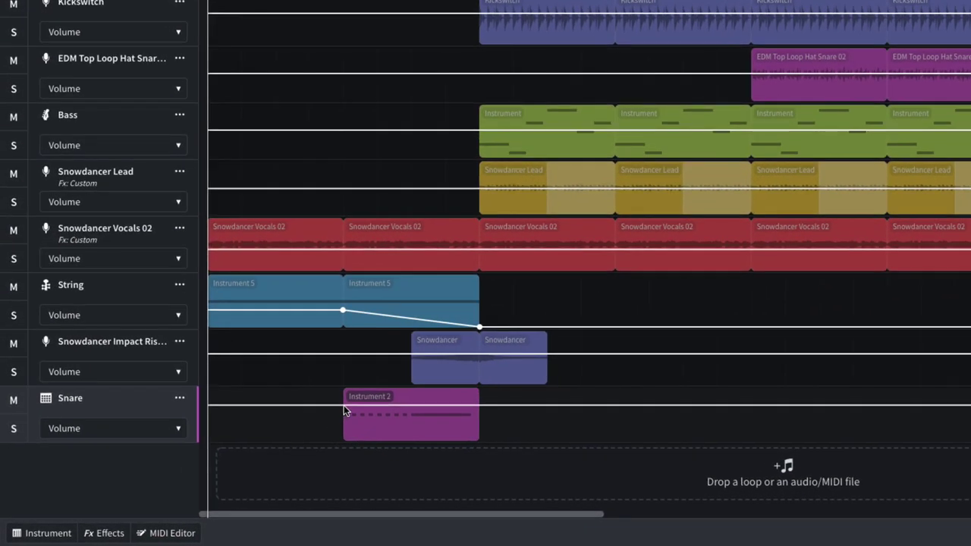
pyautogui.moveTo(344, 406); pyautogui.dragTo(345, 425)
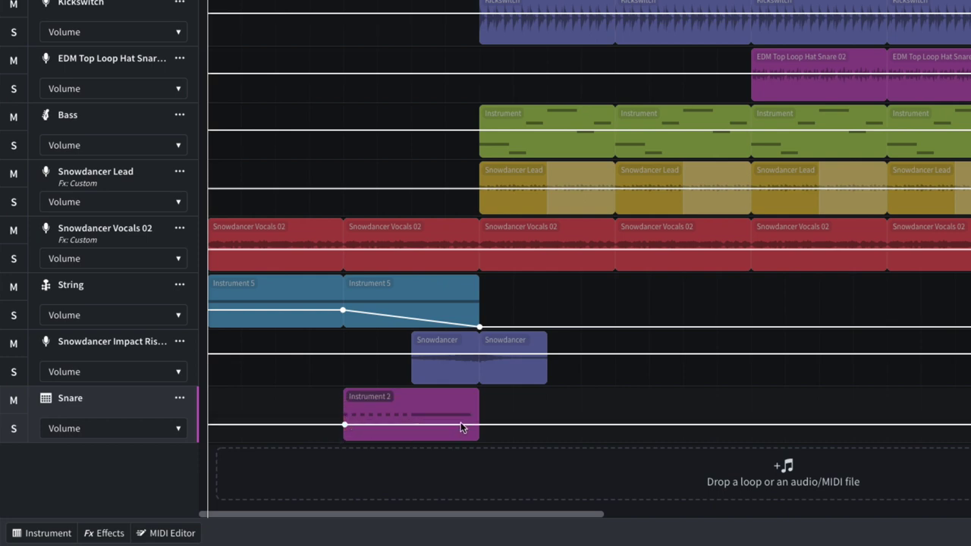
pyautogui.moveTo(462, 428)
pyautogui.mouseDown()
pyautogui.moveTo(476, 421)
pyautogui.moveTo(478, 407)
pyautogui.moveTo(476, 417)
pyautogui.mouseUp()
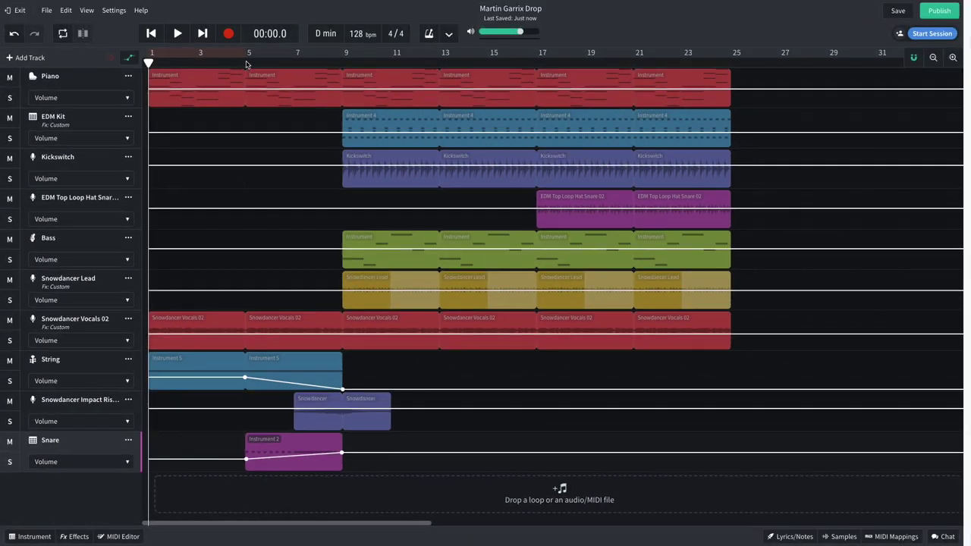
pyautogui.click(246, 59)
pyautogui.press('space')
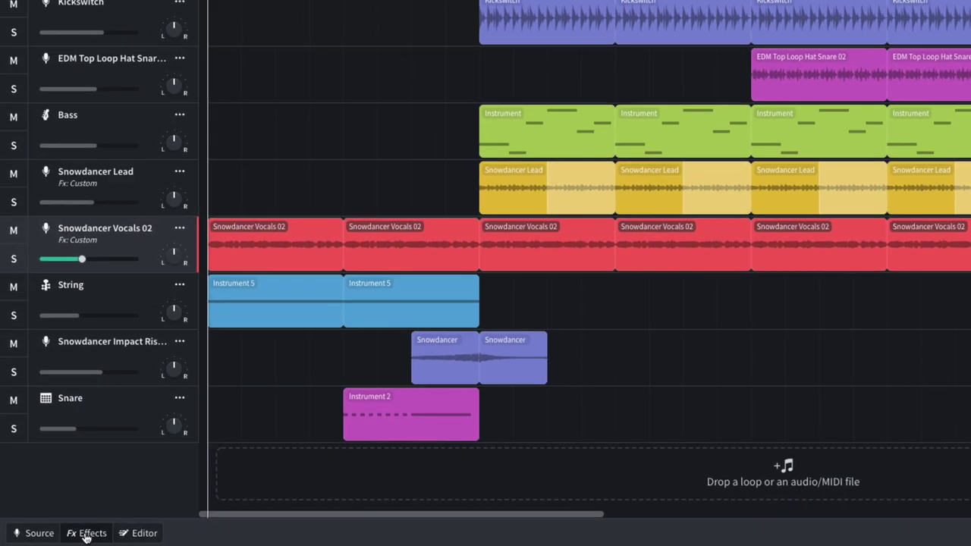
# Step: Add a Multi Filter effect to the Snowdancer Vocals 02 track
pyautogui.click(62, 536)
pyautogui.click(541, 430)
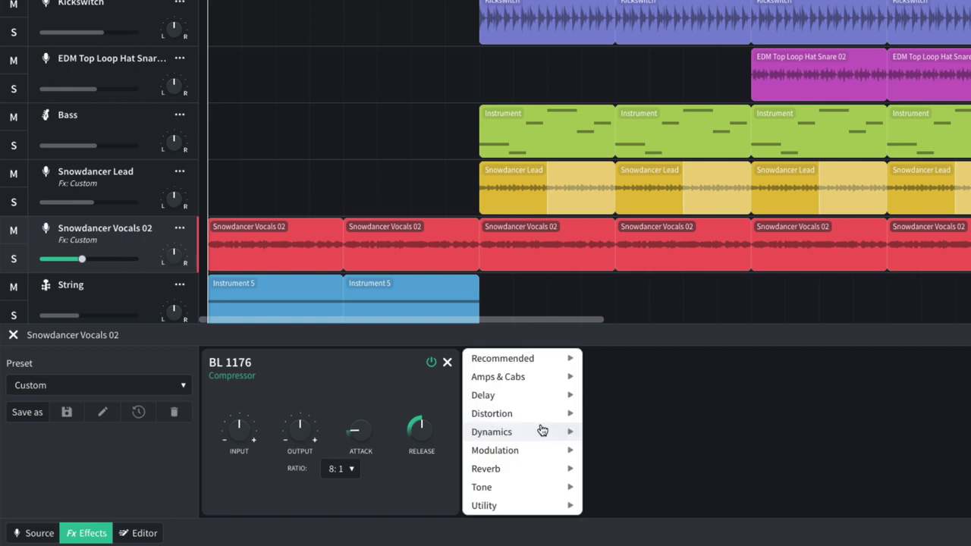
pyautogui.moveTo(522, 492)
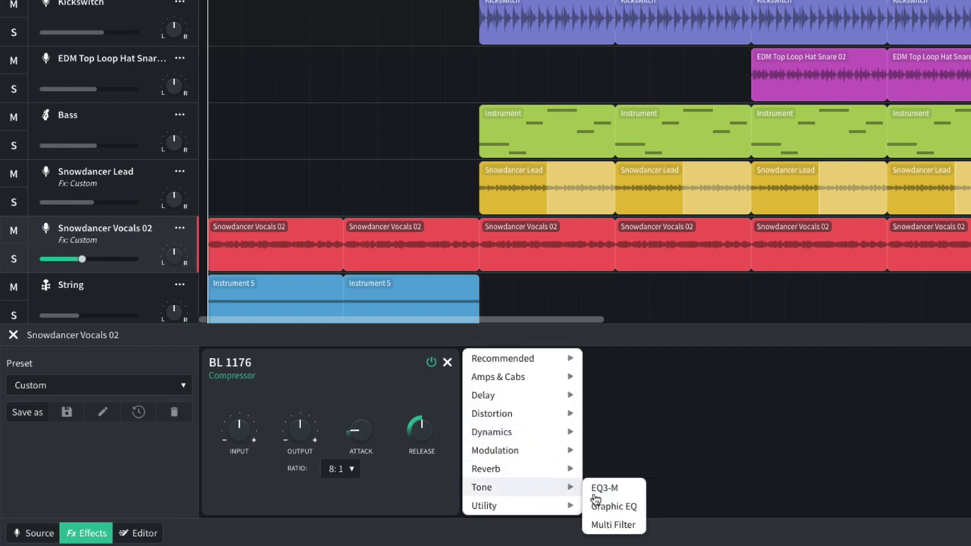
pyautogui.click(617, 525)
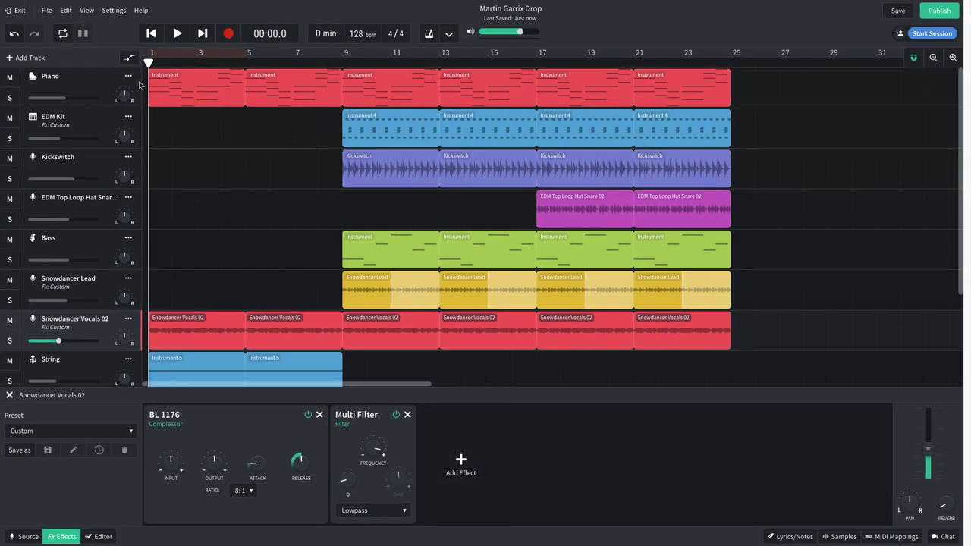
# Step: Automate the Multi Filter frequency down to 145 Hz and listen from bar 5
pyautogui.click(129, 59)
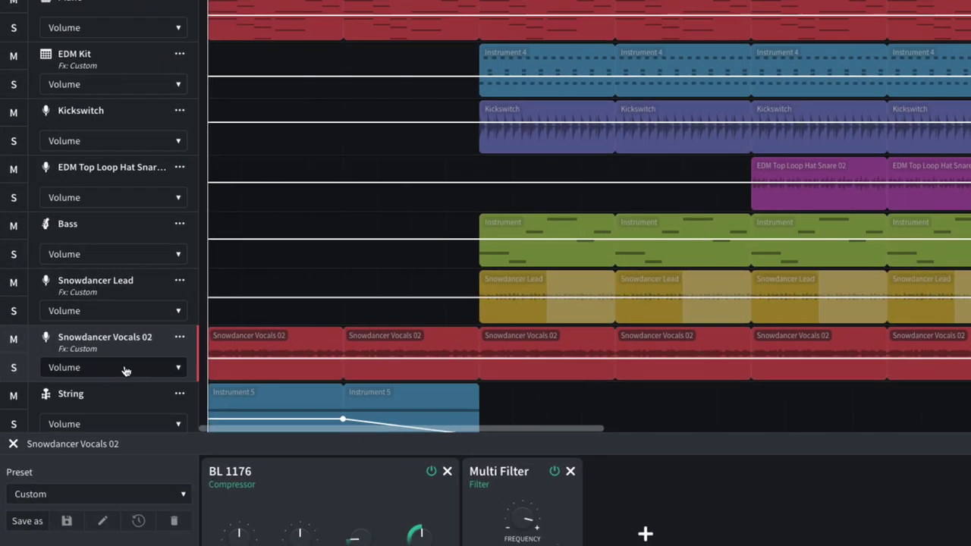
pyautogui.click(90, 343)
pyautogui.click(132, 477)
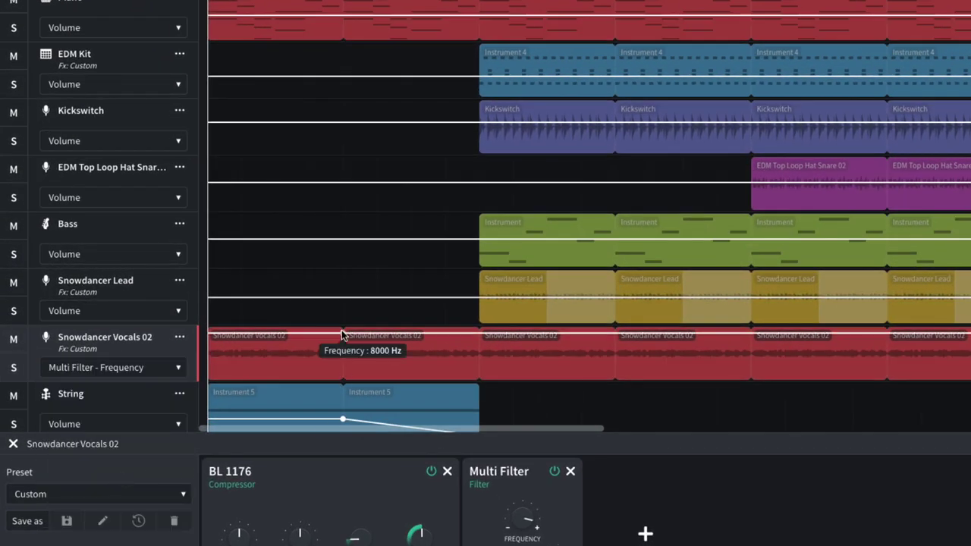
pyautogui.moveTo(446, 337); pyautogui.dragTo(477, 304)
pyautogui.click(245, 63)
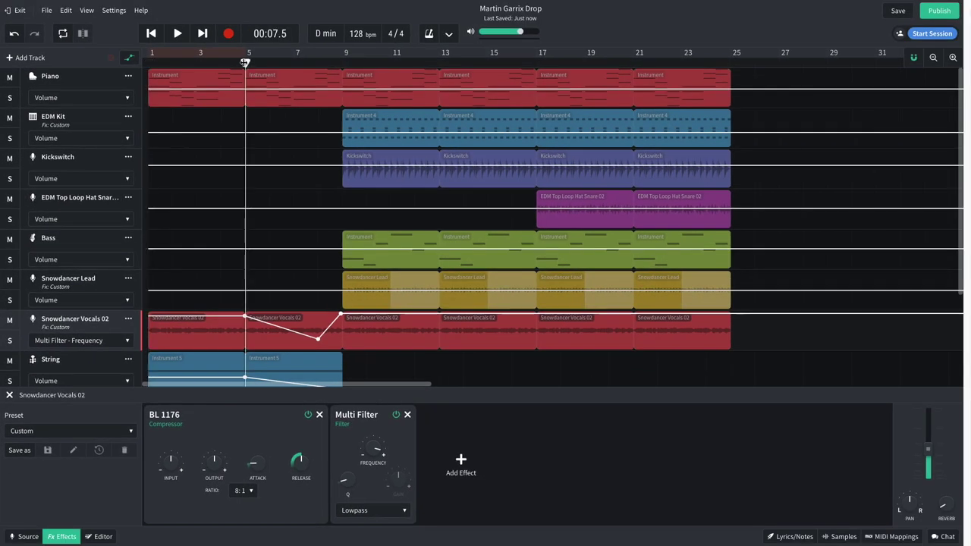
pyautogui.press('space')
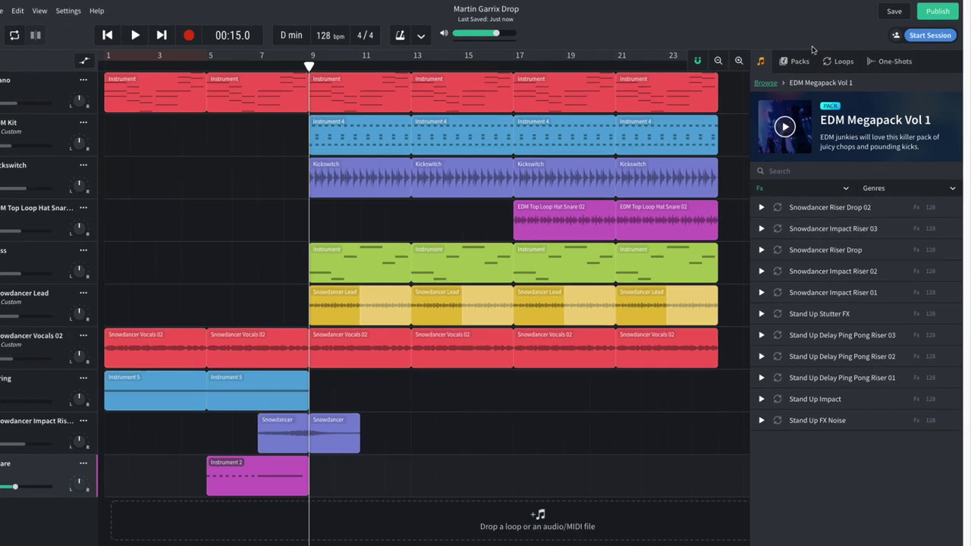
# Step: Bring the Icon Crash loop onto a new track starting at bar 9
pyautogui.click(845, 58)
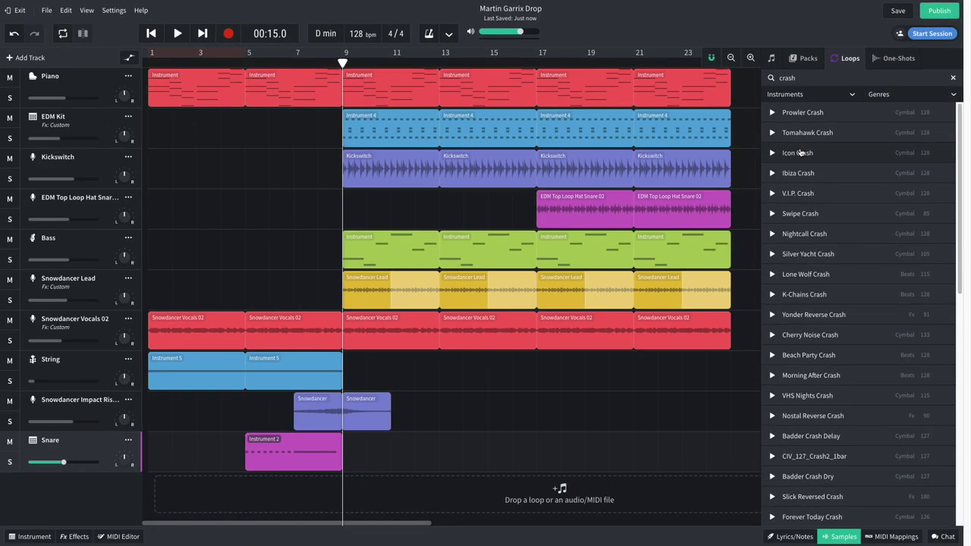
pyautogui.moveTo(732, 214); pyautogui.dragTo(95, 545)
pyautogui.moveTo(346, 495); pyautogui.dragTo(375, 494)
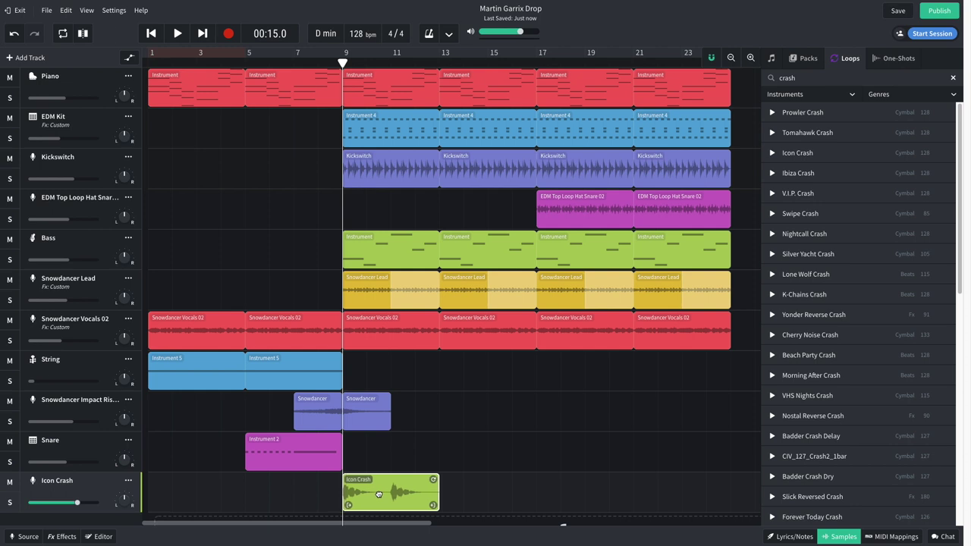
# Step: Trim the crash tail after bar 11, copy the hit to bar 17, and play from bar 5
pyautogui.click(392, 62)
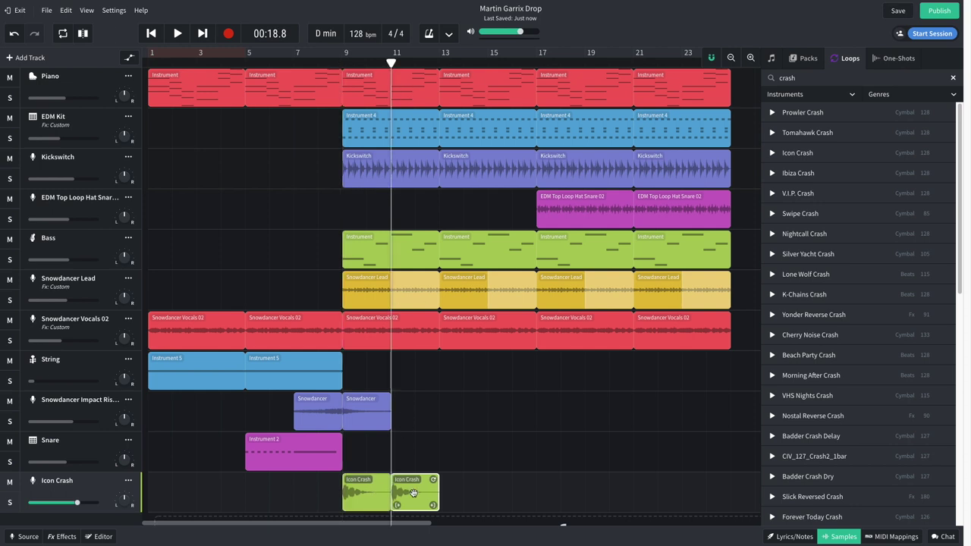
pyautogui.press('Delete')
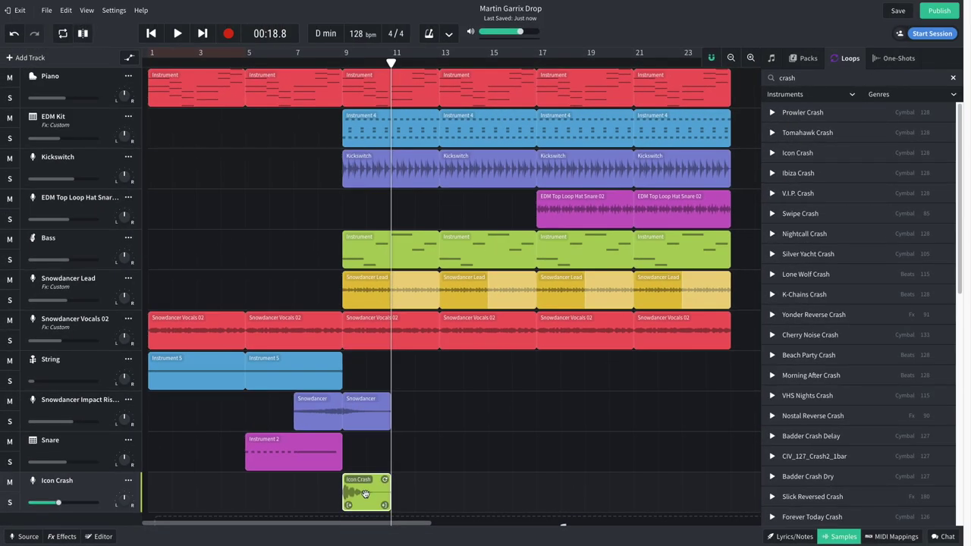
pyautogui.moveTo(365, 494); pyautogui.dragTo(560, 502)
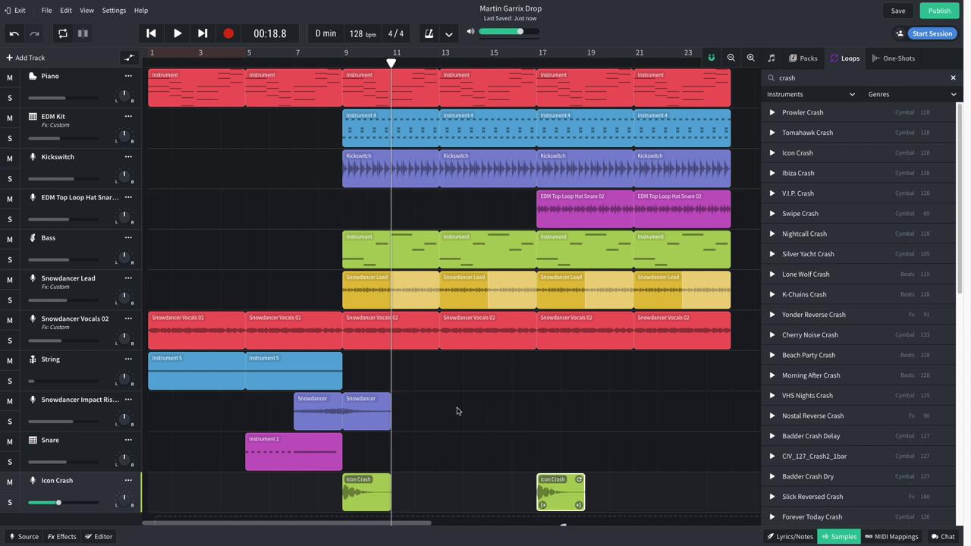
pyautogui.click(246, 62)
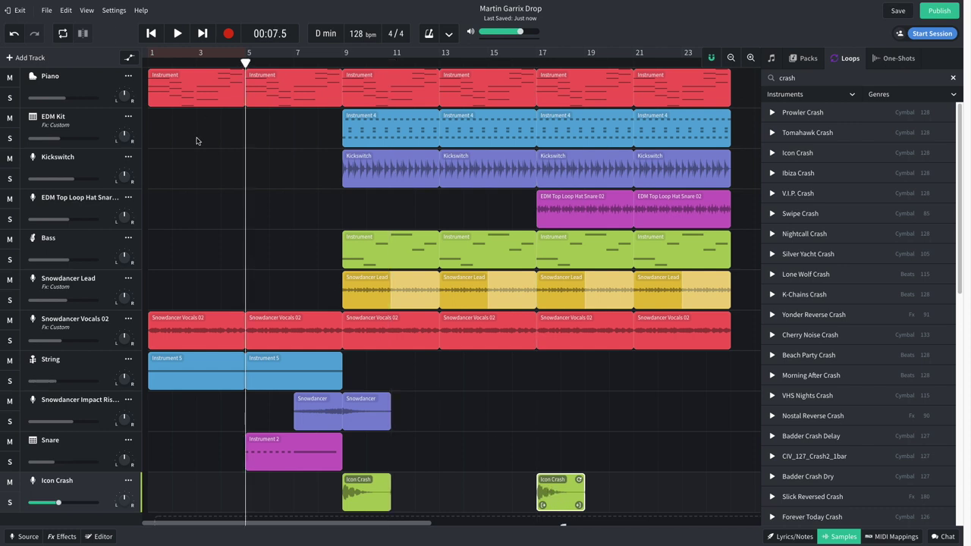
pyautogui.press('space')
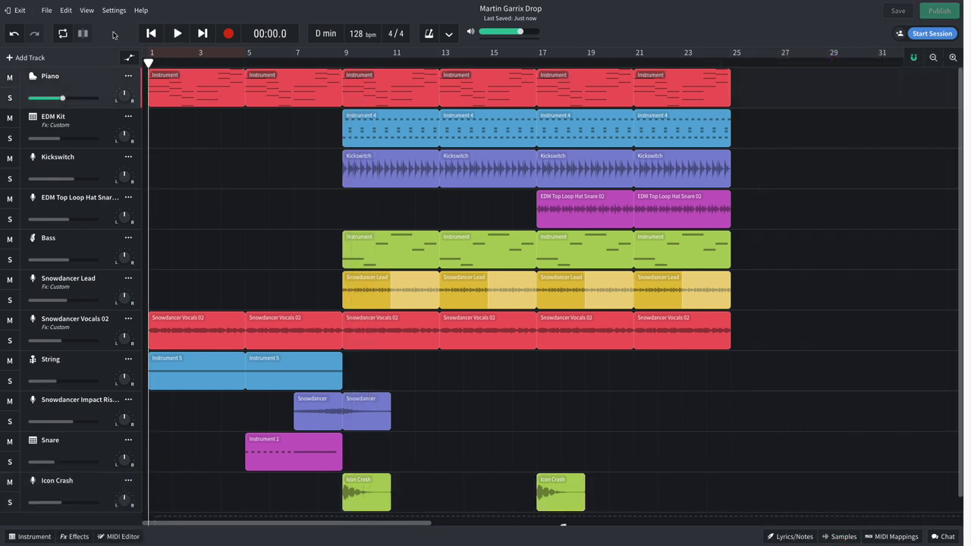
pyautogui.press('space')
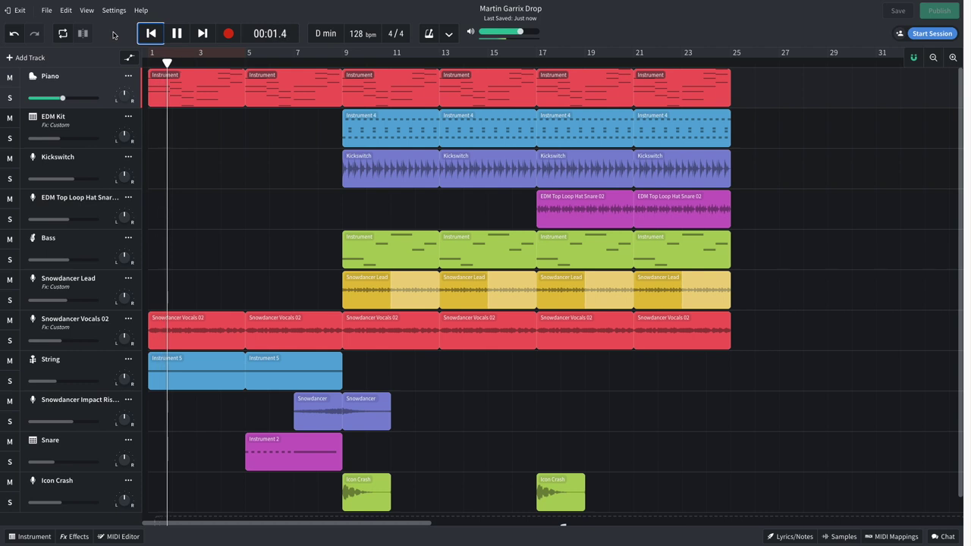